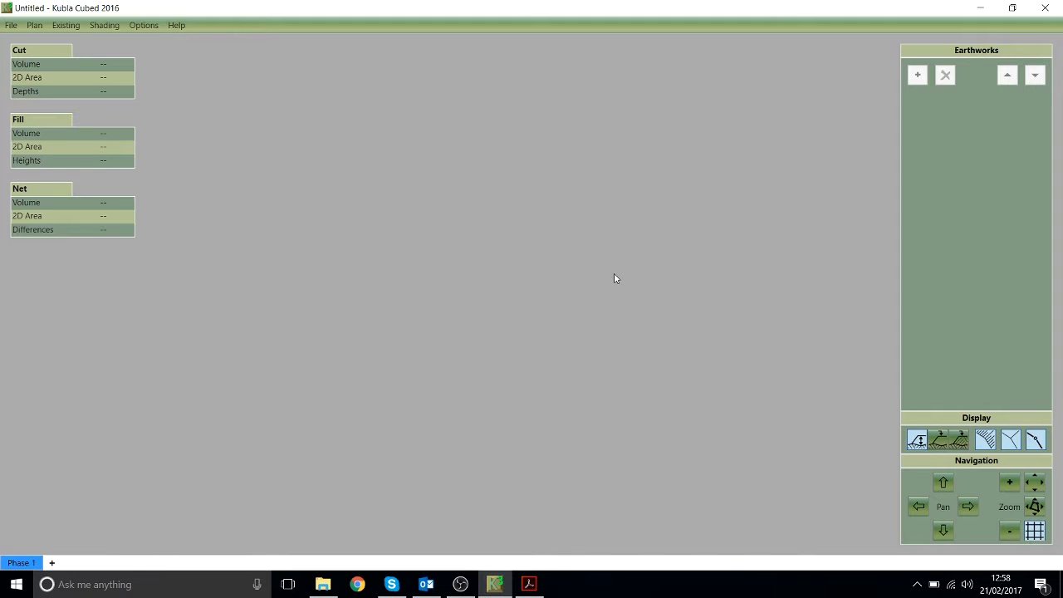
Switch to Acrobat Reader and examine the site boundary, contours and scale bar on the Building Site Example Metric Units drawing.
{"action": "left_click", "coordinate": [529, 584]}
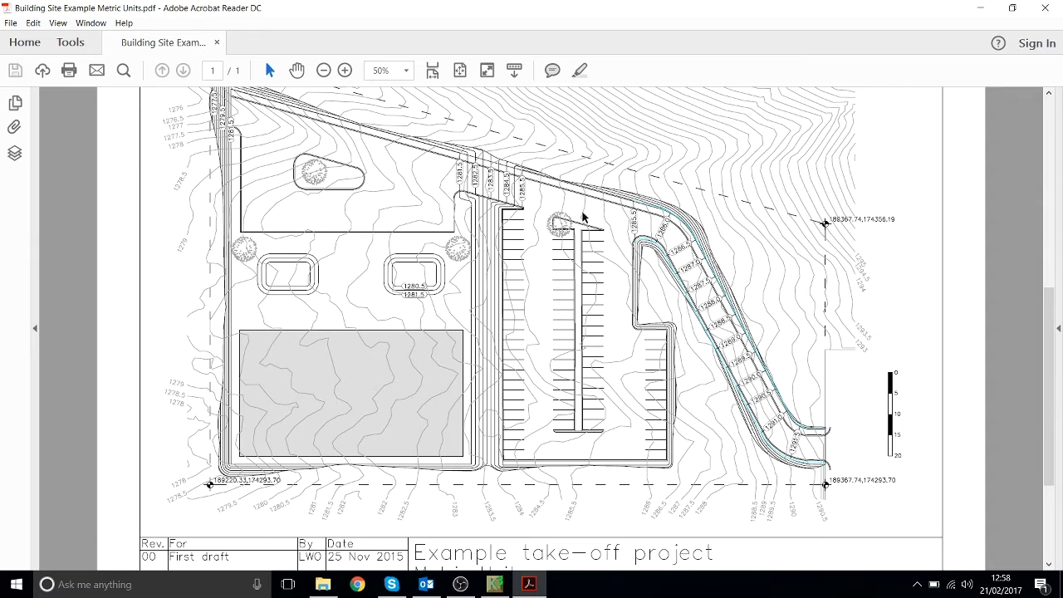
{"action": "scroll", "coordinate": [330, 244], "scroll_direction": "up", "scroll_amount": 1}
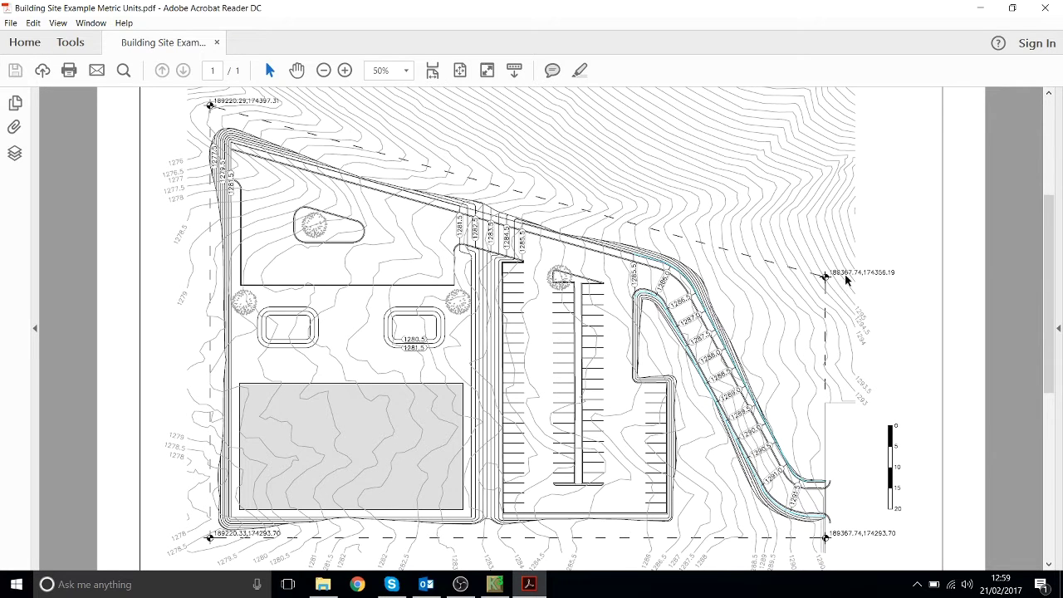
{"action": "left_click_drag", "start_coordinate": [1048, 254], "coordinate": [1040, 431]}
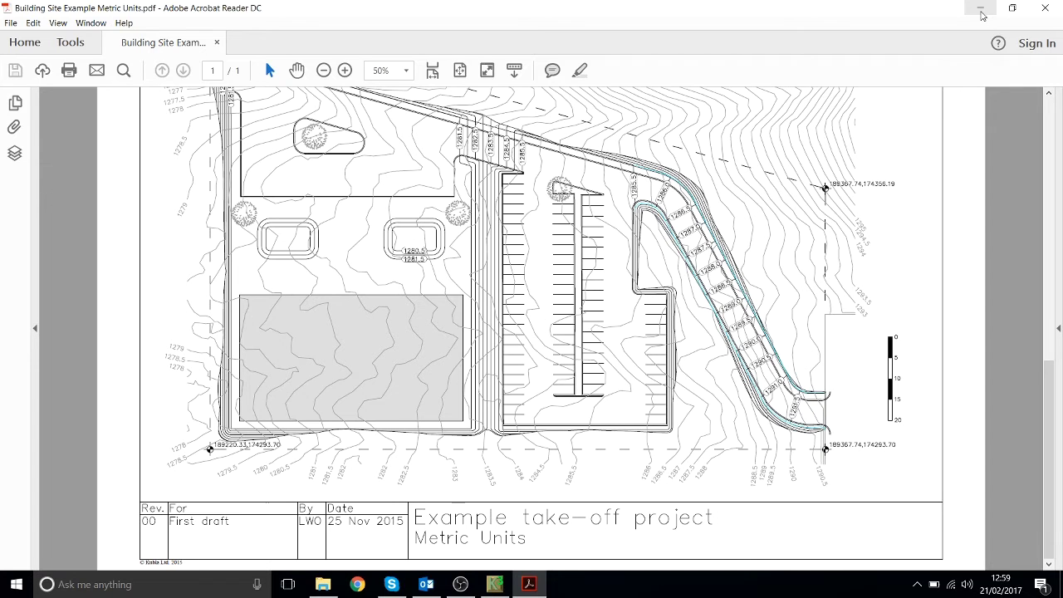
{"action": "left_click", "coordinate": [981, 10]}
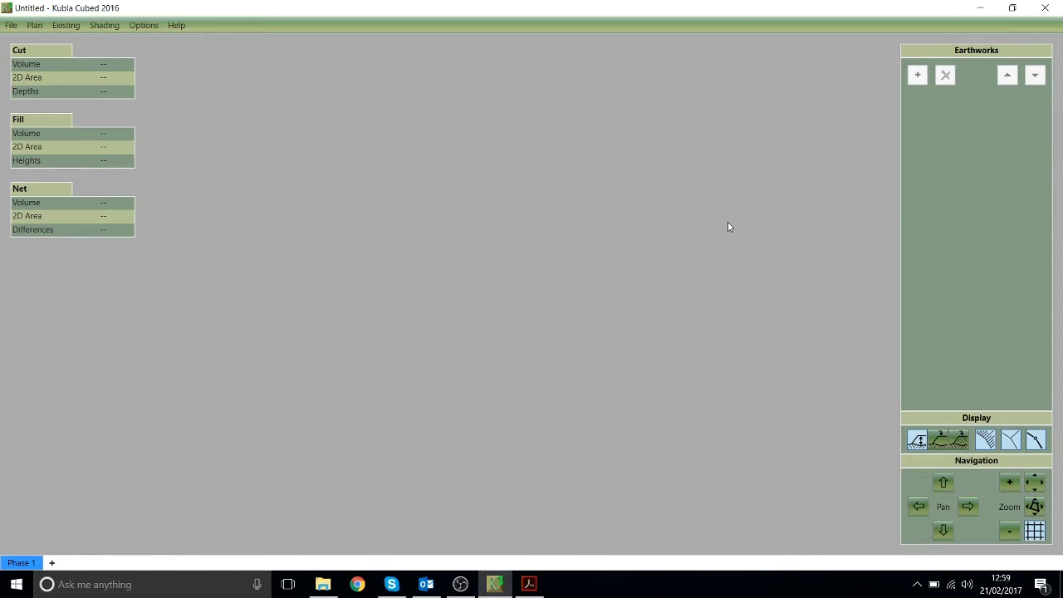
Add page 1 of Building Site Example Metric Units.pdf as the site plan at 1 cm : 250 cm and remove its white mask colour.
{"action": "left_click", "coordinate": [34, 25]}
{"action": "left_click", "coordinate": [48, 44]}
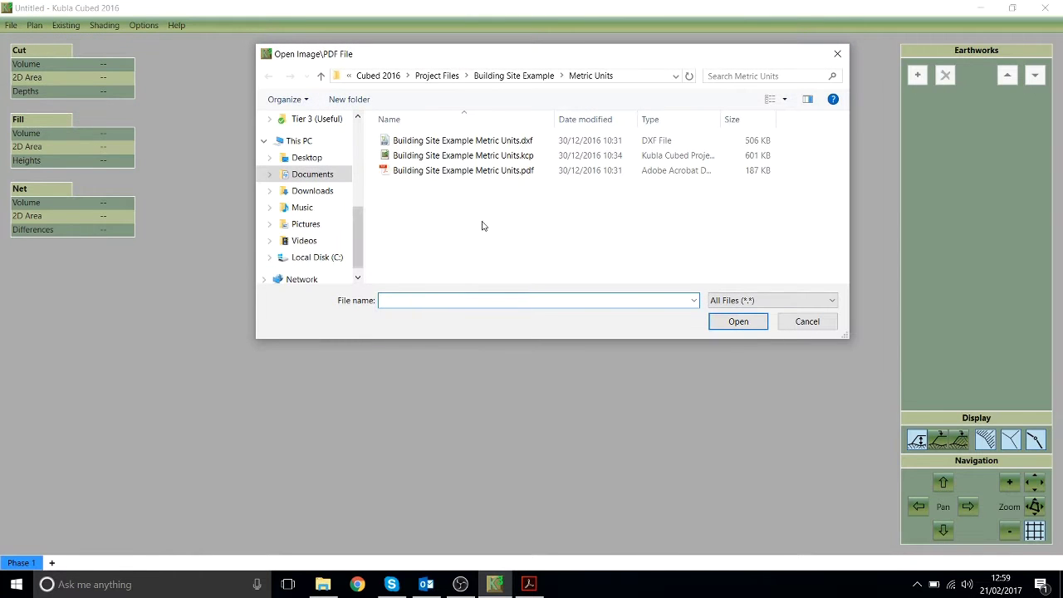
{"action": "left_click", "coordinate": [490, 170]}
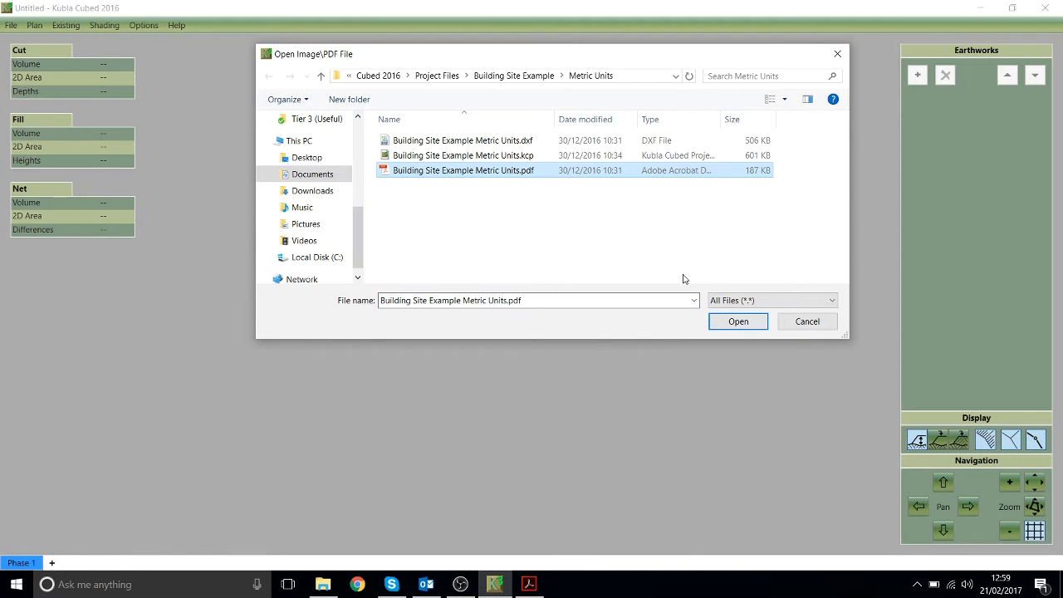
{"action": "left_click", "coordinate": [737, 323]}
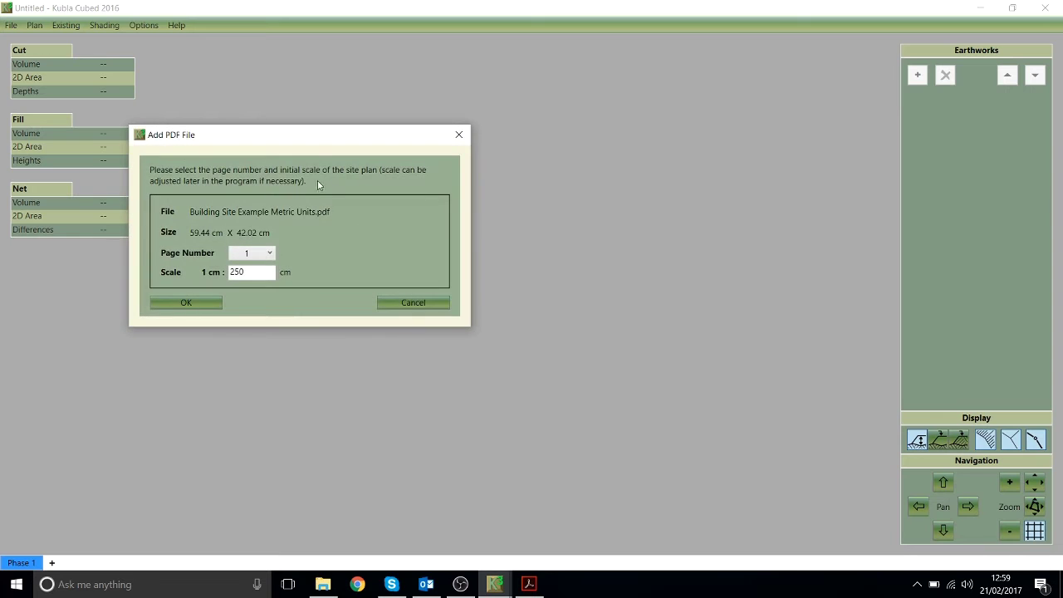
{"action": "left_click_drag", "start_coordinate": [312, 147], "coordinate": [539, 149]}
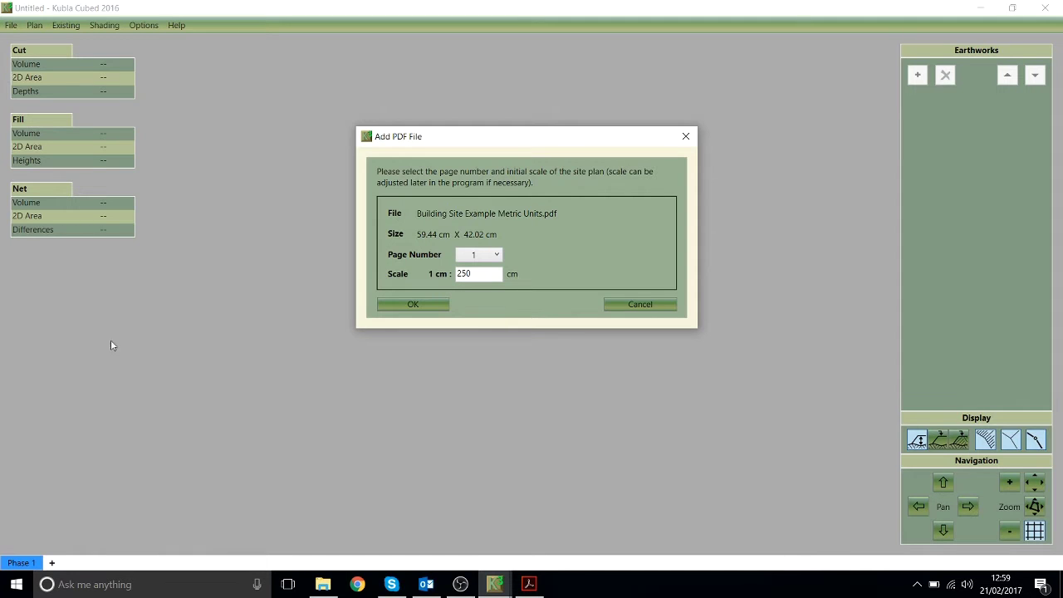
{"action": "left_click", "coordinate": [413, 305]}
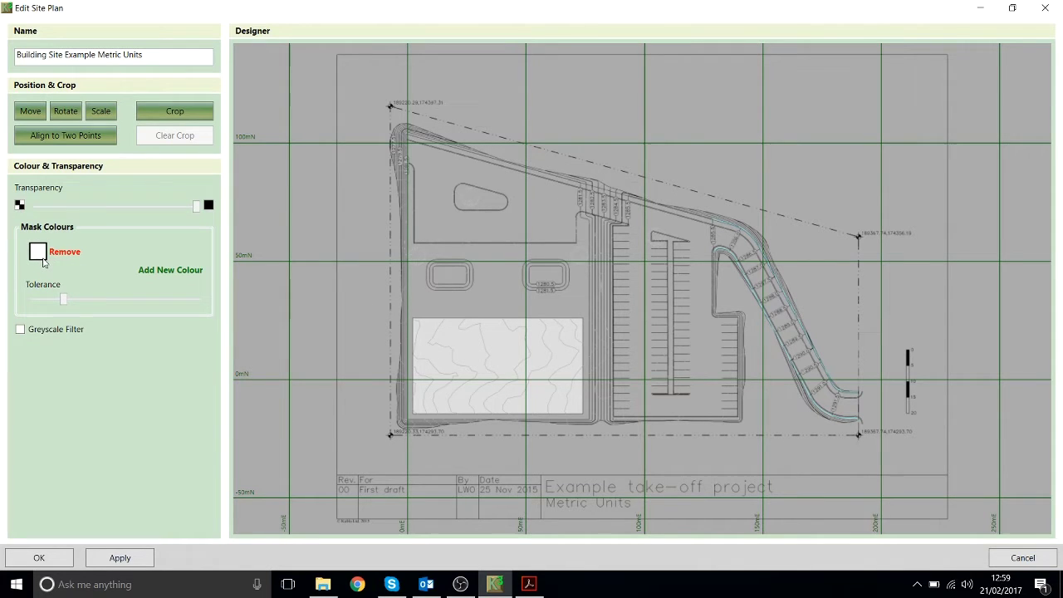
{"action": "left_click", "coordinate": [65, 252]}
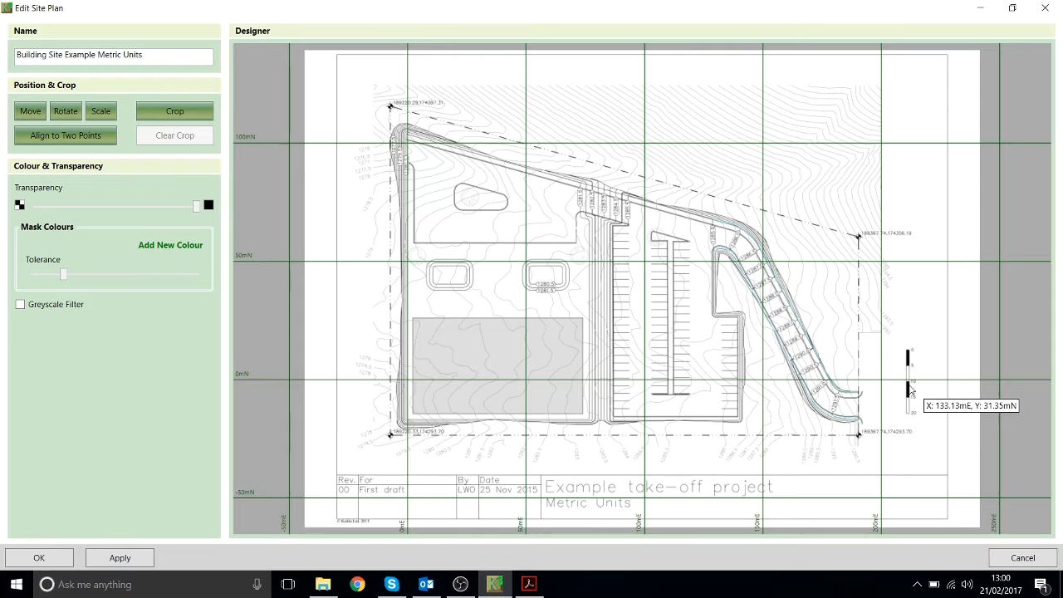
Scale the site plan by tracing its scale bar from 0 to 20, setting that length to 20 m, and accept the plan.
{"action": "scroll", "coordinate": [721, 372], "scroll_direction": "up", "scroll_amount": 2}
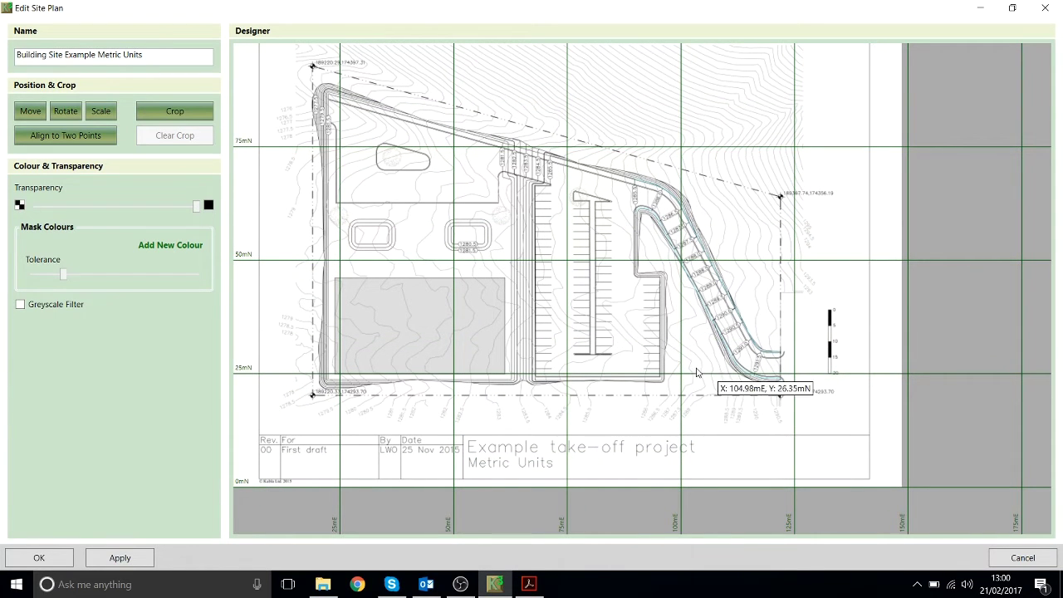
{"action": "left_click", "coordinate": [100, 112]}
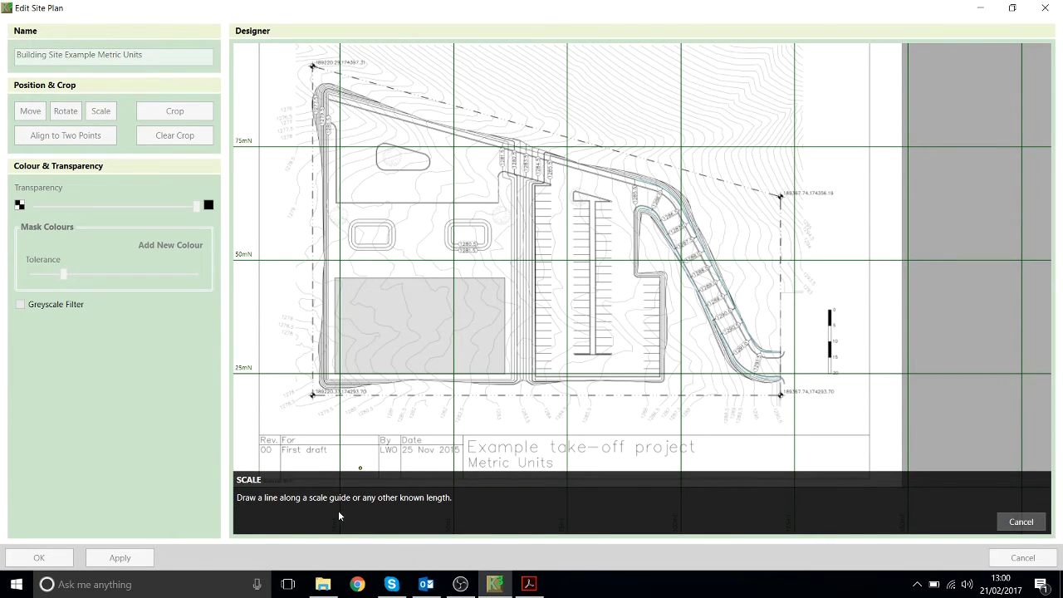
{"action": "scroll", "coordinate": [847, 382], "scroll_direction": "up", "scroll_amount": 5}
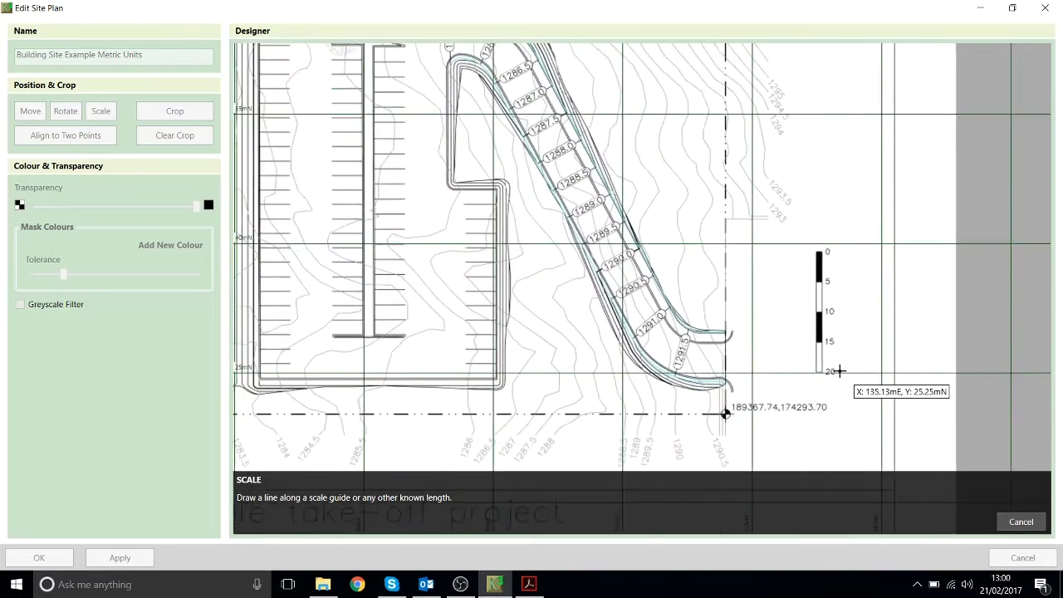
{"action": "scroll", "coordinate": [839, 370], "scroll_direction": "up", "scroll_amount": 3}
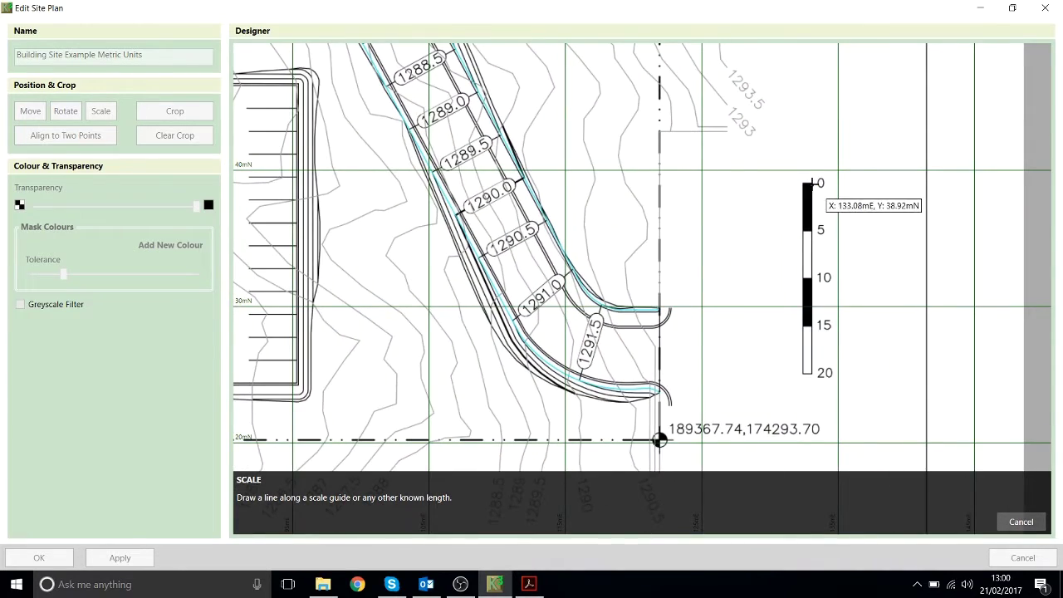
{"action": "left_click_drag", "start_coordinate": [813, 183], "coordinate": [812, 377]}
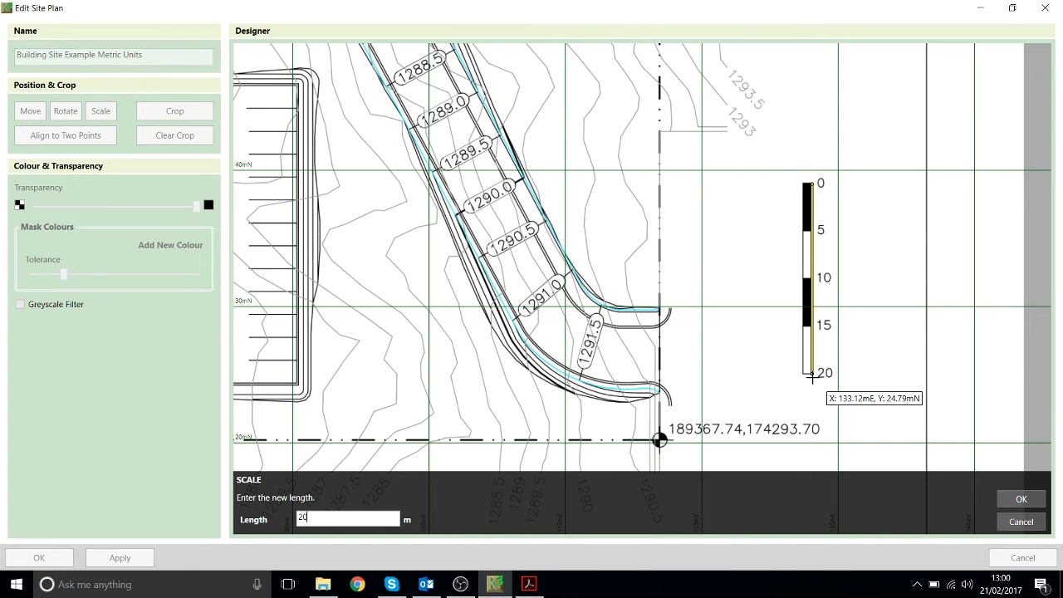
{"action": "key", "text": "Return"}
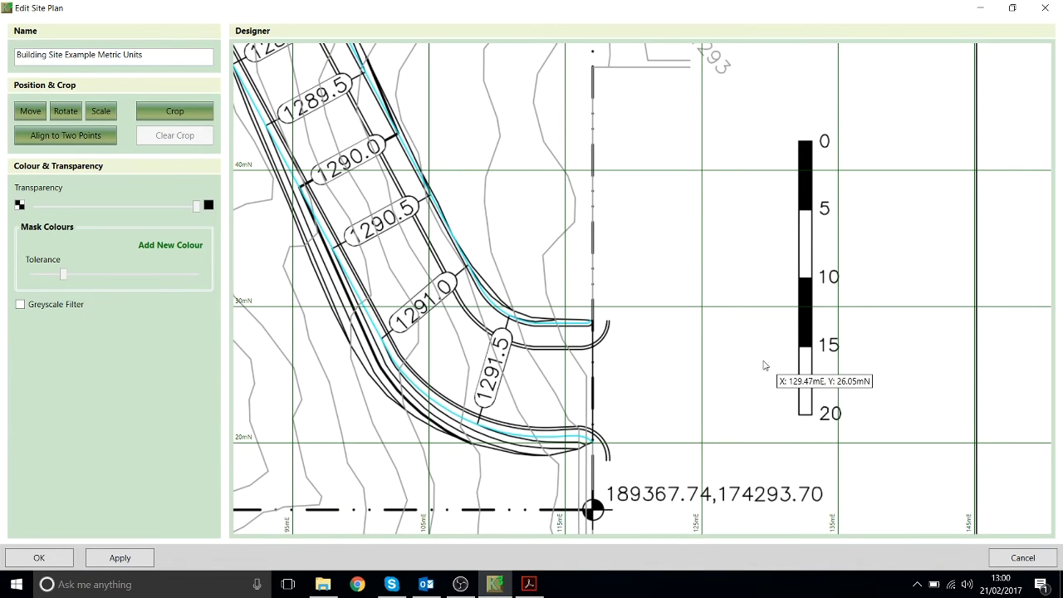
{"action": "left_click", "coordinate": [39, 558]}
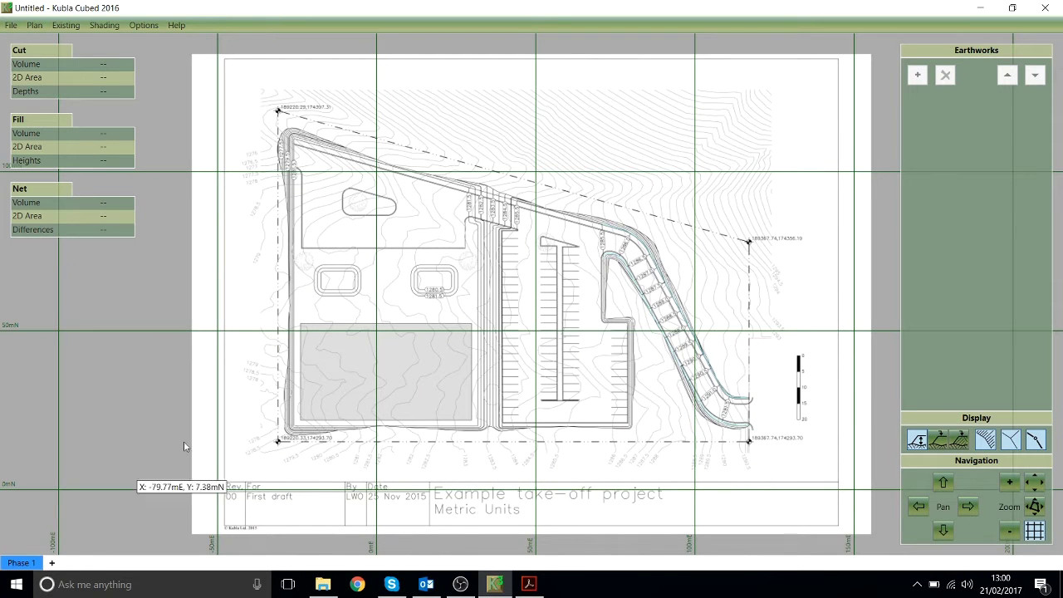
Measure the plan's scale bar from 0 to 20 to check the scaling.
{"action": "right_click_drag", "start_coordinate": [610, 432], "coordinate": [569, 415]}
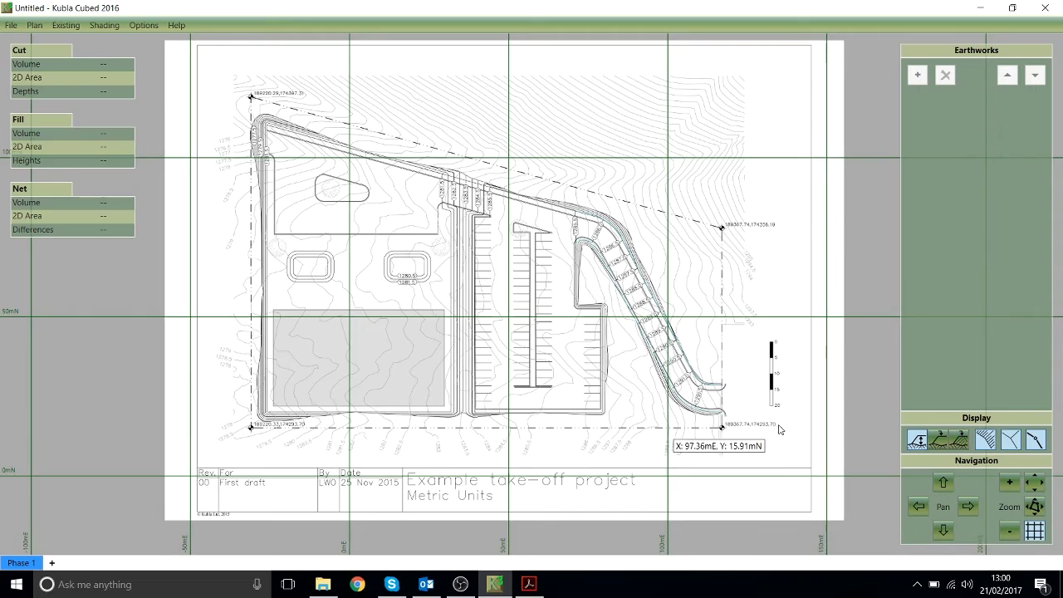
{"action": "scroll", "coordinate": [834, 409], "scroll_direction": "up", "scroll_amount": 5}
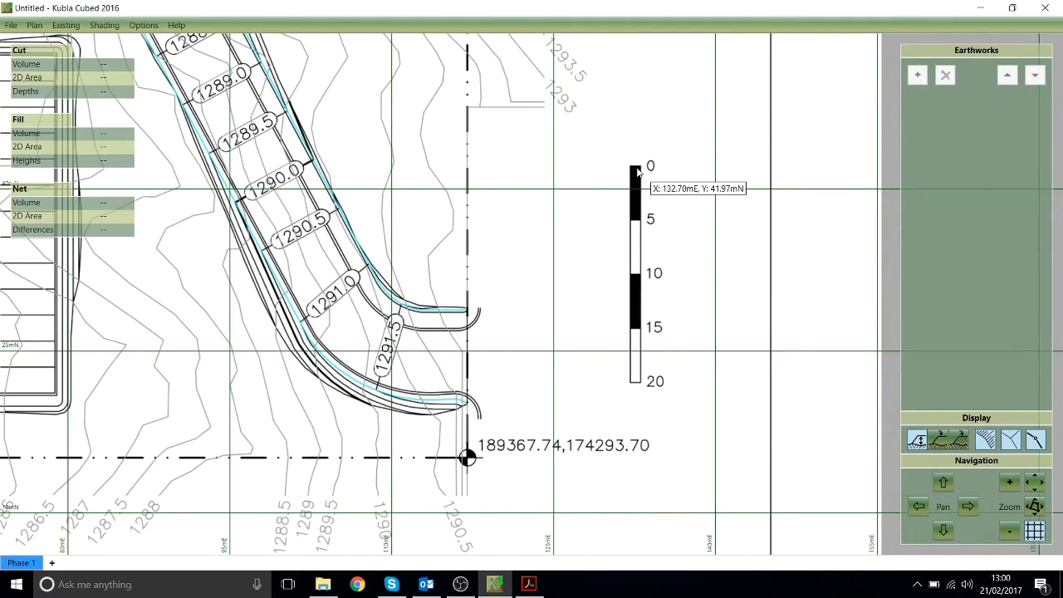
{"action": "left_click_drag", "start_coordinate": [636, 170], "coordinate": [642, 389]}
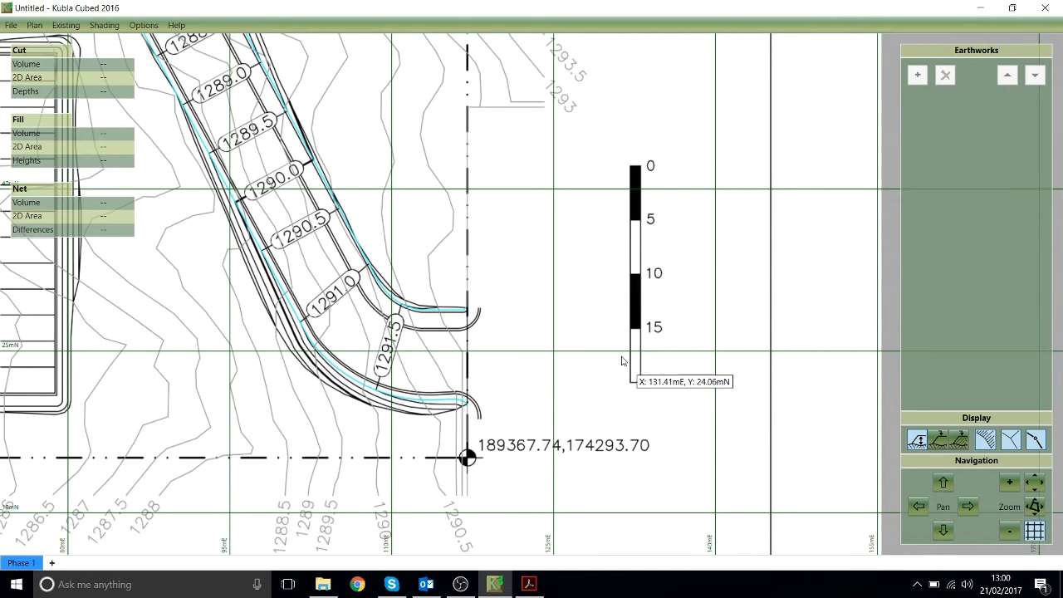
{"action": "scroll", "coordinate": [698, 355], "scroll_direction": "down", "scroll_amount": 6}
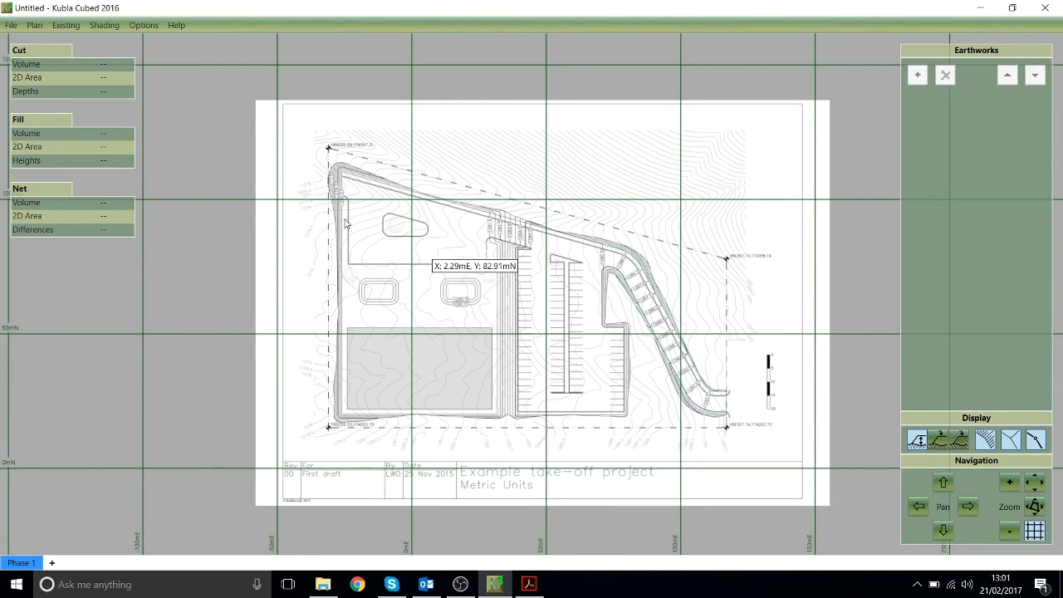
Define the existing terrain's site outline by tracing the four corners of the dashed boundary, with levels extrapolated from other features.
{"action": "left_click", "coordinate": [66, 25]}
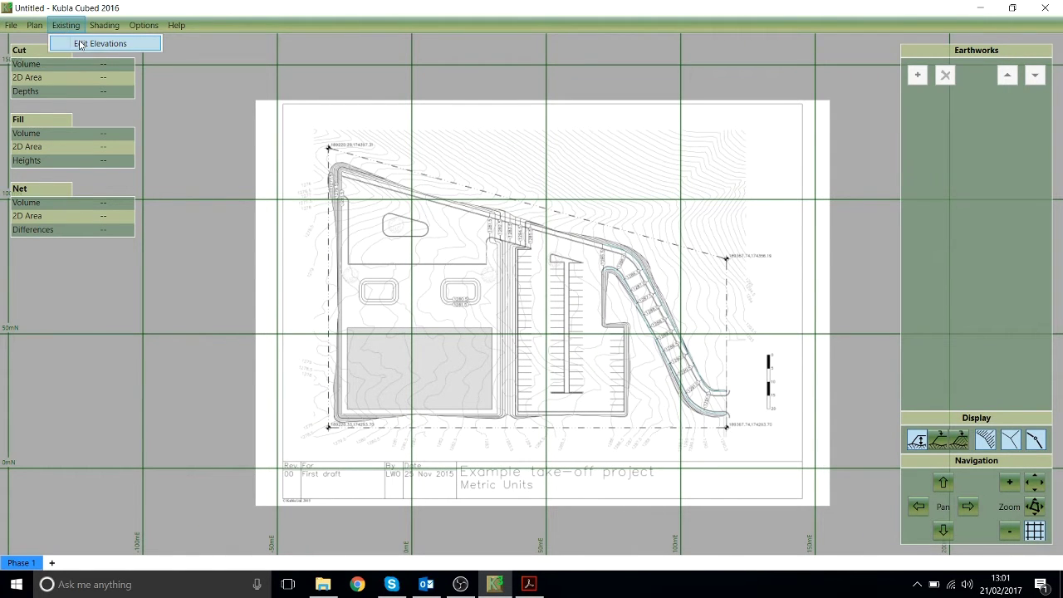
{"action": "left_click", "coordinate": [80, 44]}
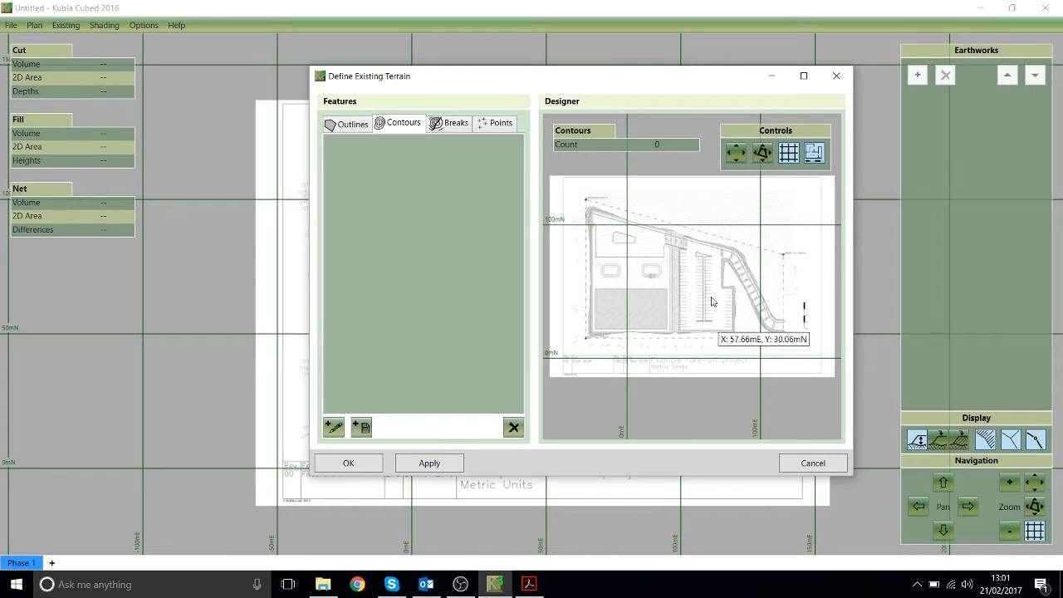
{"action": "left_click", "coordinate": [803, 75]}
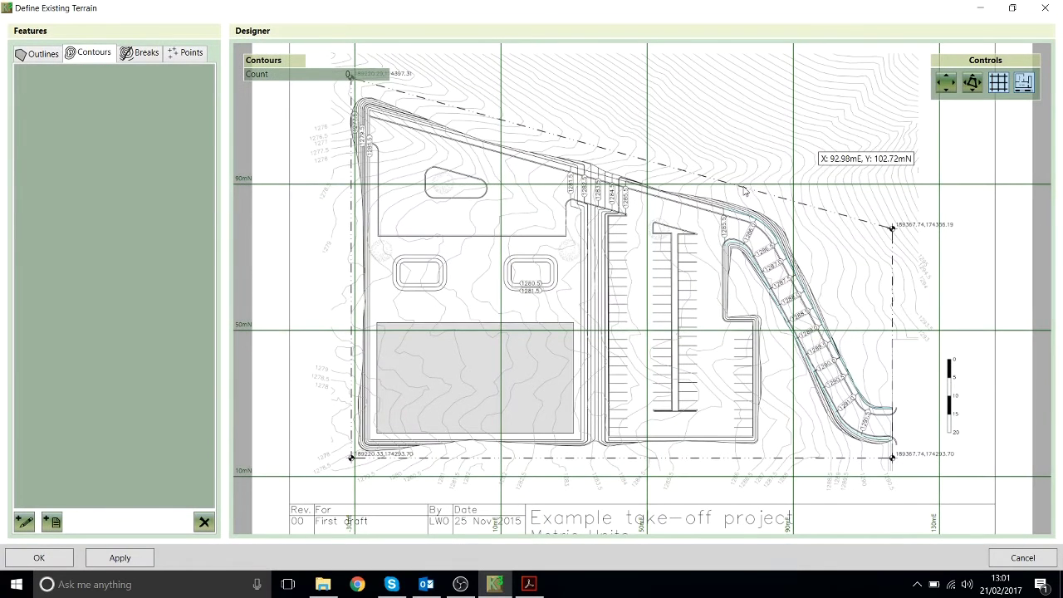
{"action": "left_click", "coordinate": [41, 54]}
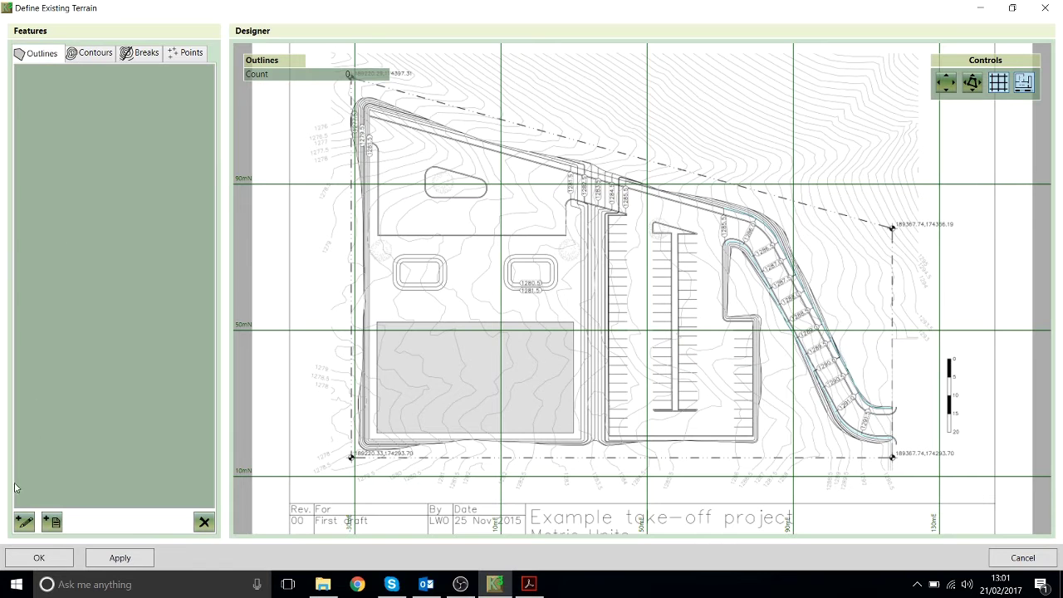
{"action": "left_click", "coordinate": [24, 522]}
{"action": "scroll", "coordinate": [408, 228], "scroll_direction": "down", "scroll_amount": 1}
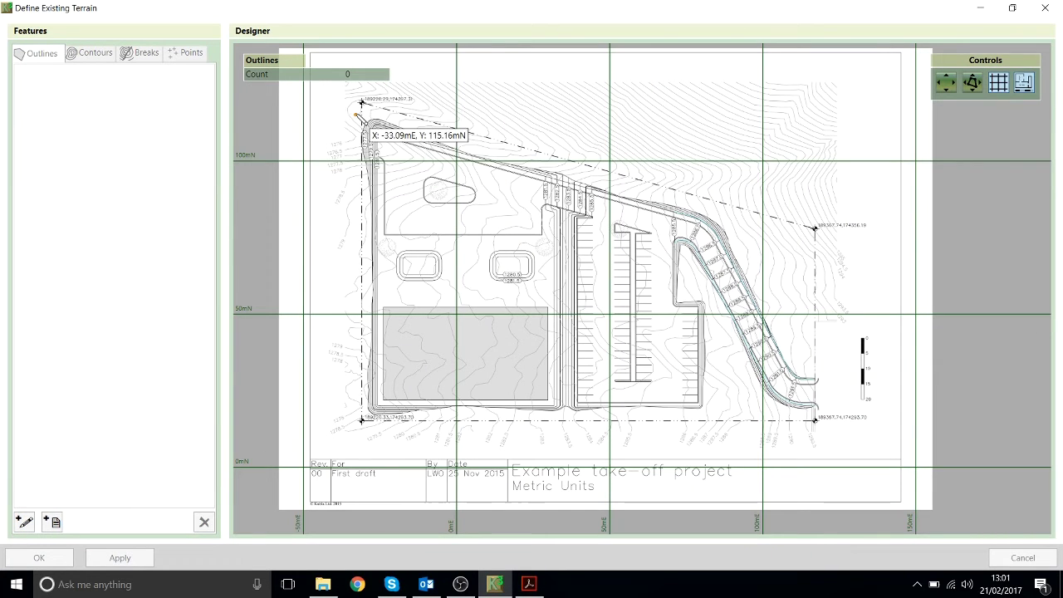
{"action": "left_click", "coordinate": [361, 101]}
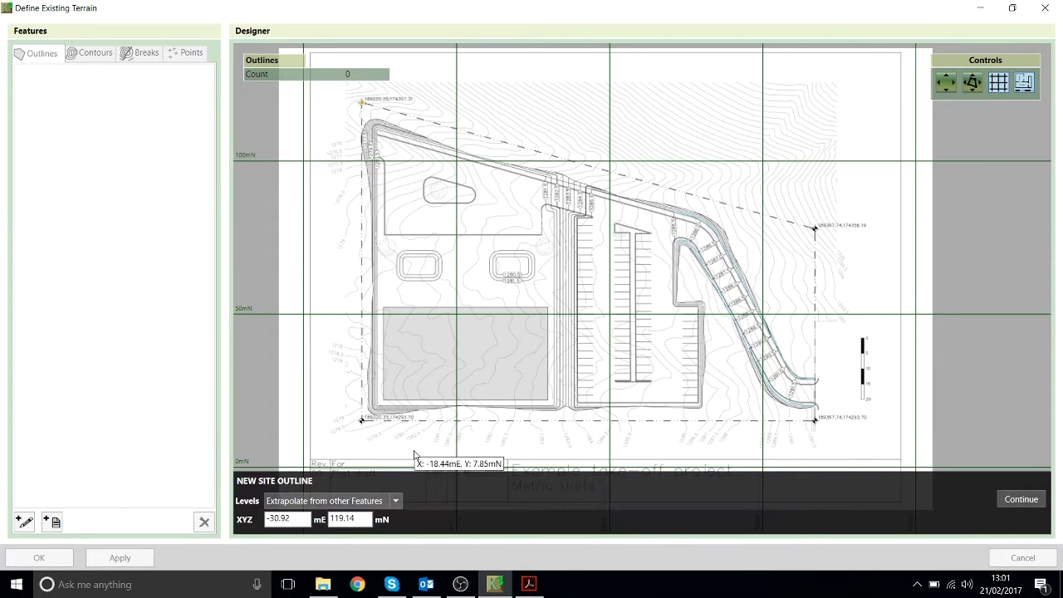
{"action": "left_click", "coordinate": [1021, 499]}
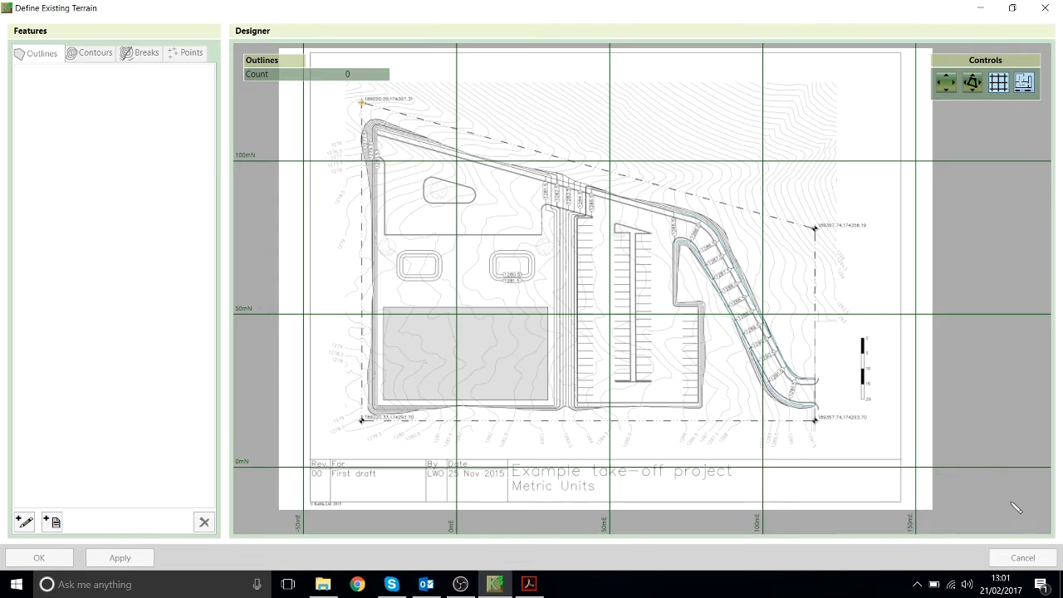
{"action": "left_click", "coordinate": [363, 421]}
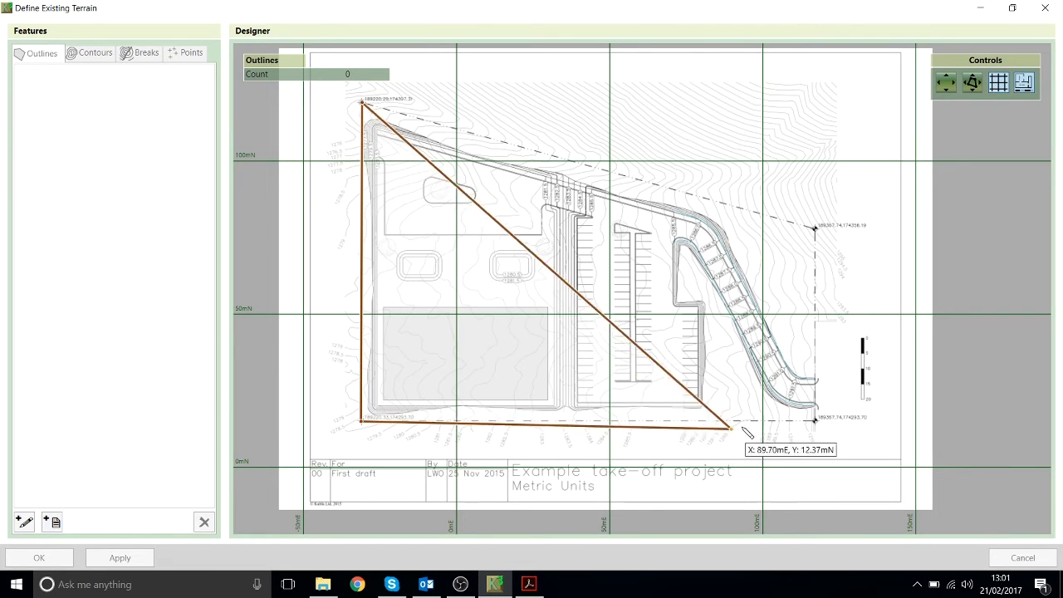
{"action": "left_click", "coordinate": [815, 420]}
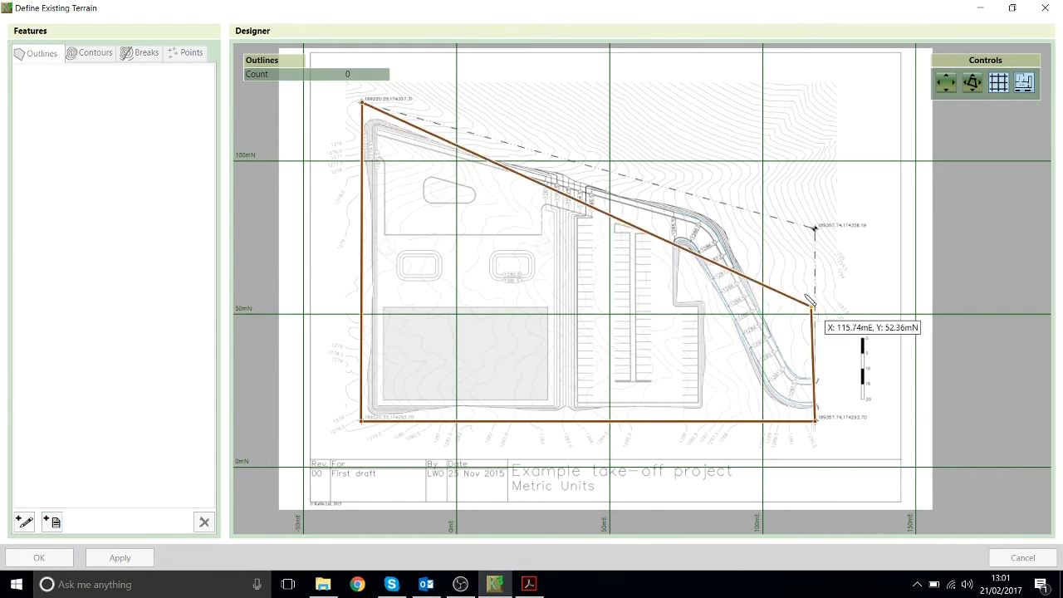
{"action": "left_click", "coordinate": [815, 229]}
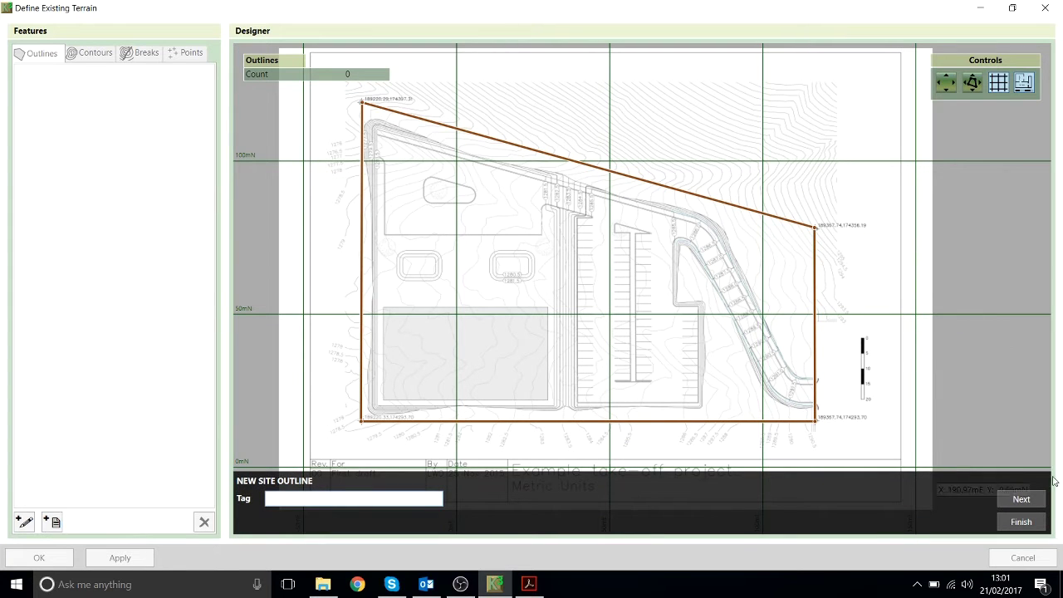
{"action": "left_click", "coordinate": [1021, 521]}
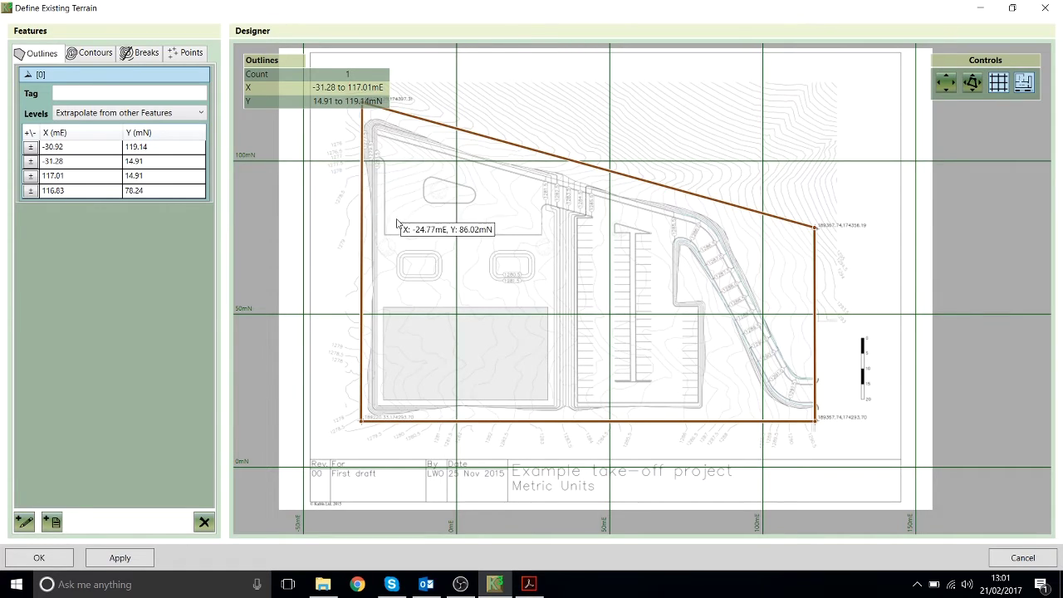
Trace the 1276 contour line beside the site's northwest corner as a new existing contour and set its level to 1276 m.
{"action": "scroll", "coordinate": [395, 218], "scroll_direction": "up", "scroll_amount": 2}
{"action": "scroll", "coordinate": [445, 100], "scroll_direction": "up", "scroll_amount": 4}
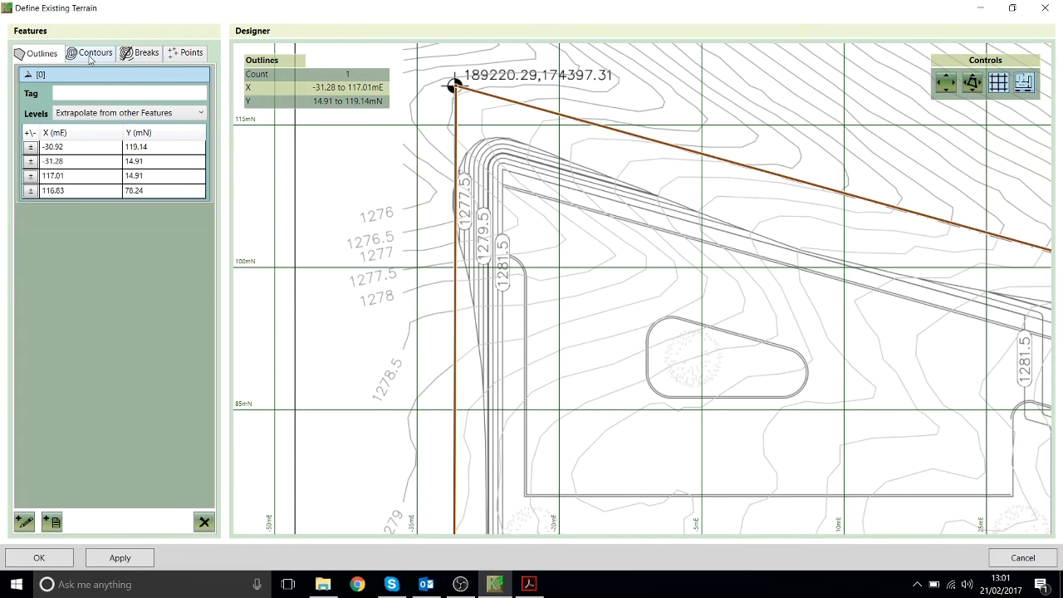
{"action": "left_click", "coordinate": [92, 53]}
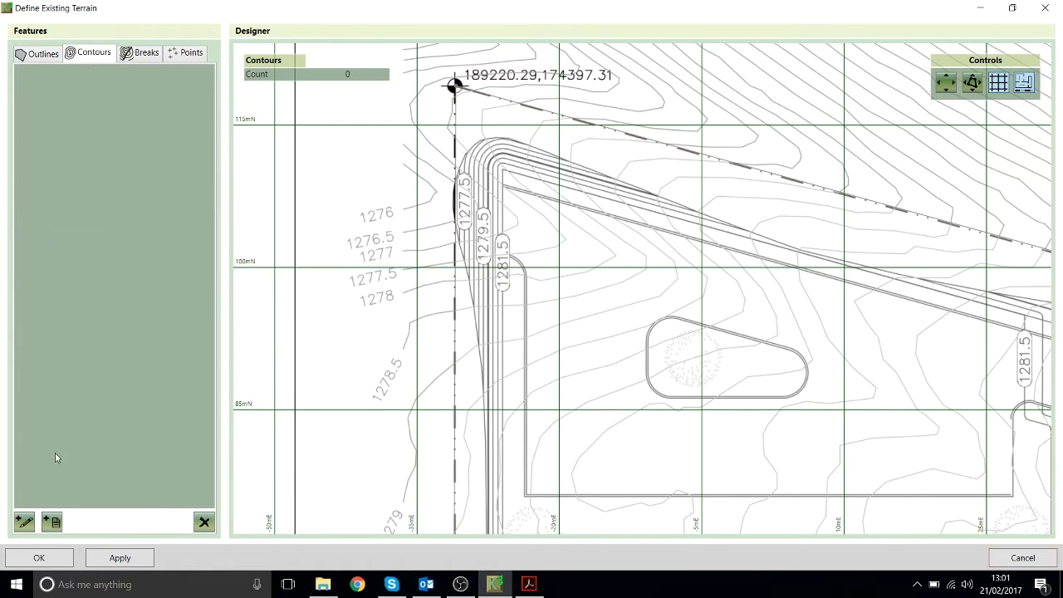
{"action": "left_click", "coordinate": [24, 522]}
{"action": "left_click", "coordinate": [404, 164]}
{"action": "left_click", "coordinate": [423, 176]}
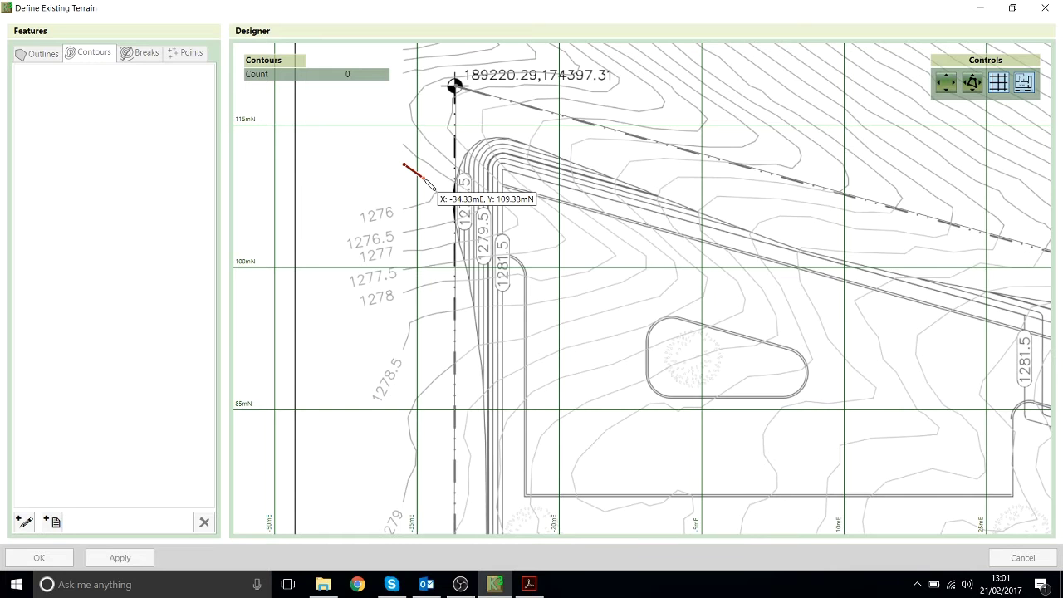
{"action": "left_click", "coordinate": [433, 184]}
{"action": "left_click", "coordinate": [437, 194]}
{"action": "left_click", "coordinate": [431, 202]}
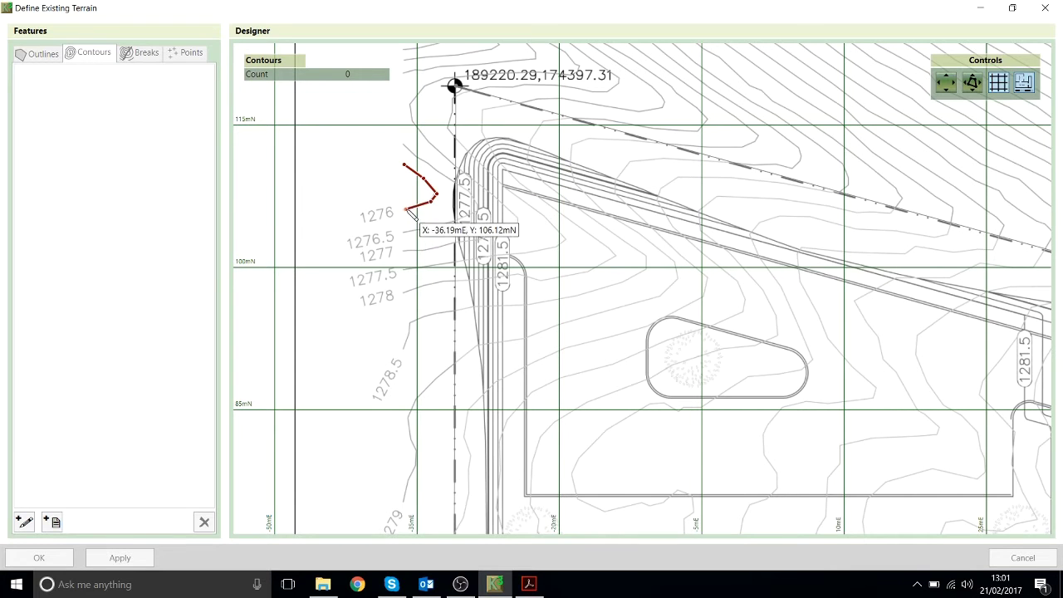
{"action": "double_click", "coordinate": [405, 209]}
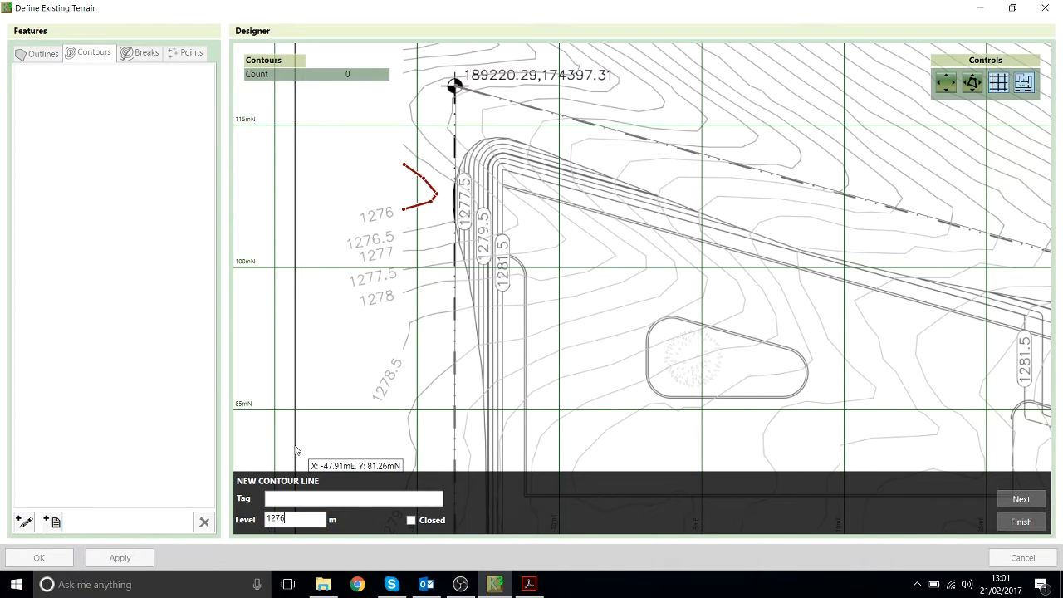
{"action": "key", "text": "Return"}
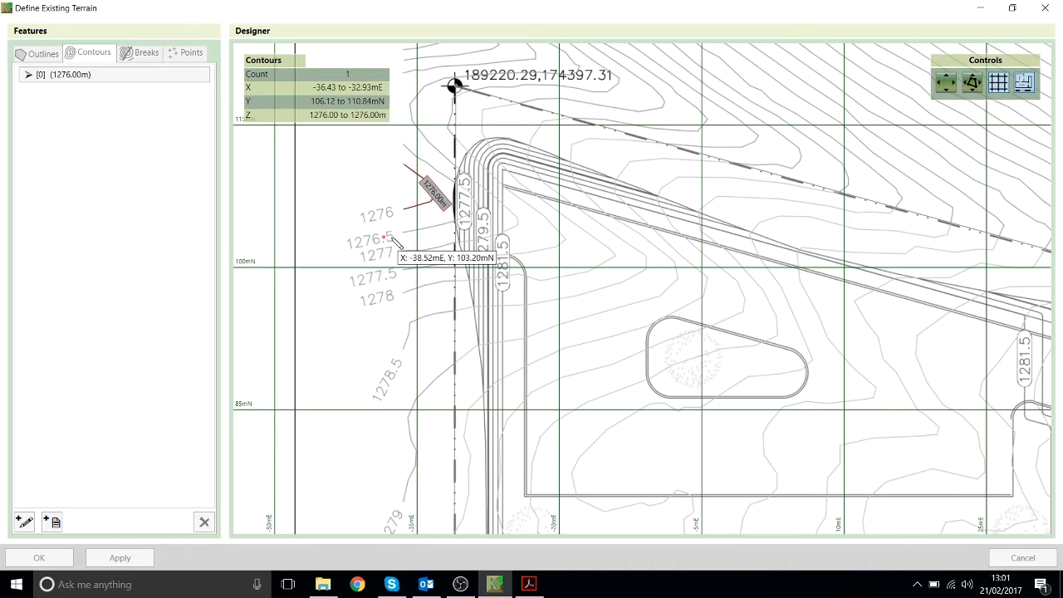
Trace the 1276.5 contour line around the northwest corner and set its level to 1276.5 m.
{"action": "left_click", "coordinate": [453, 223]}
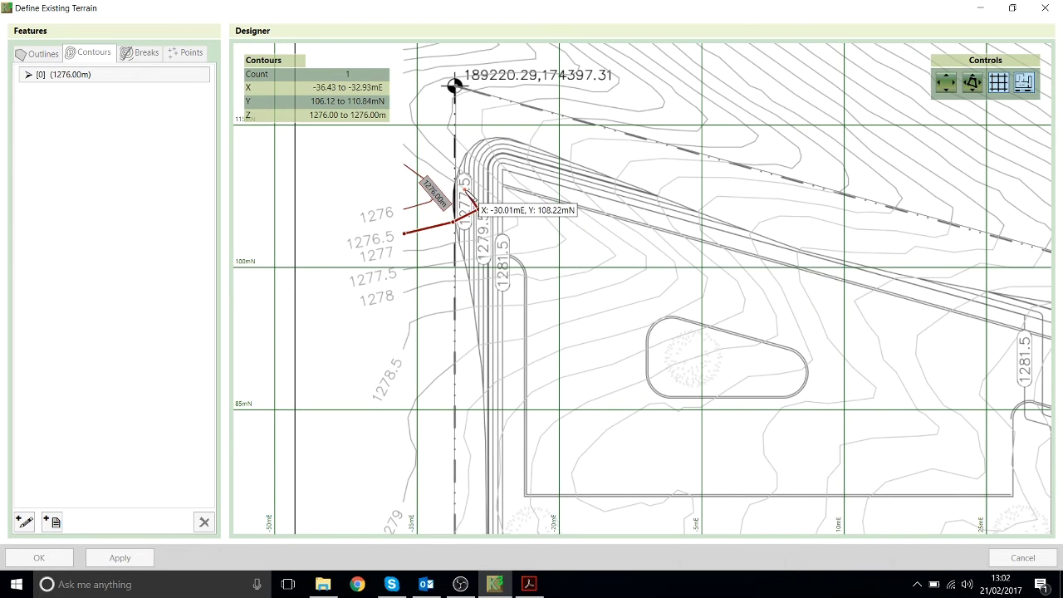
{"action": "left_click", "coordinate": [480, 212]}
{"action": "left_click", "coordinate": [465, 189]}
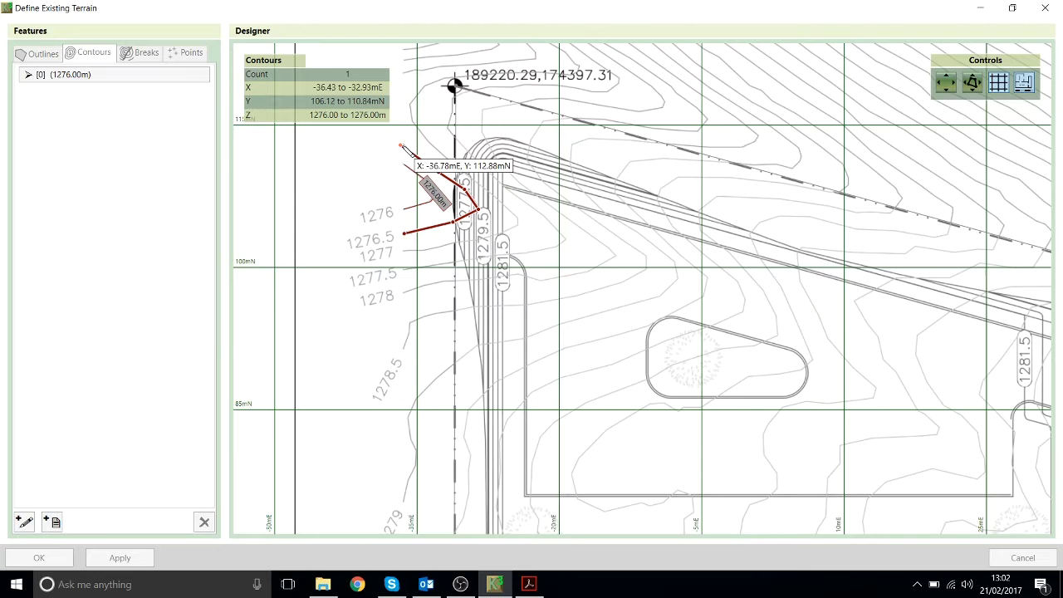
{"action": "double_click", "coordinate": [404, 147]}
{"action": "type", "text": "12"}
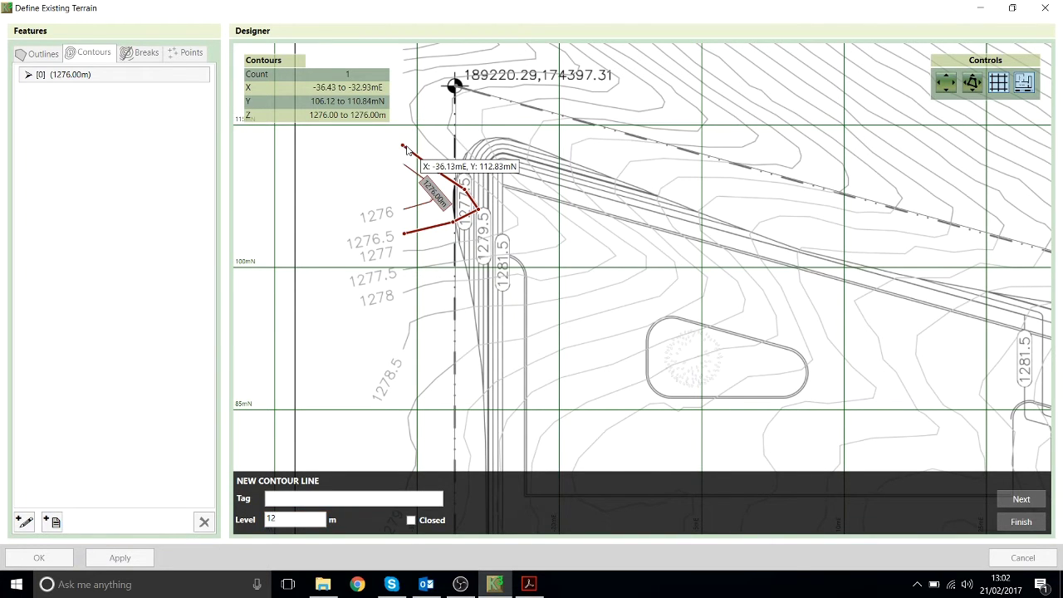
{"action": "type", "text": "76.5"}
{"action": "key", "text": "Return"}
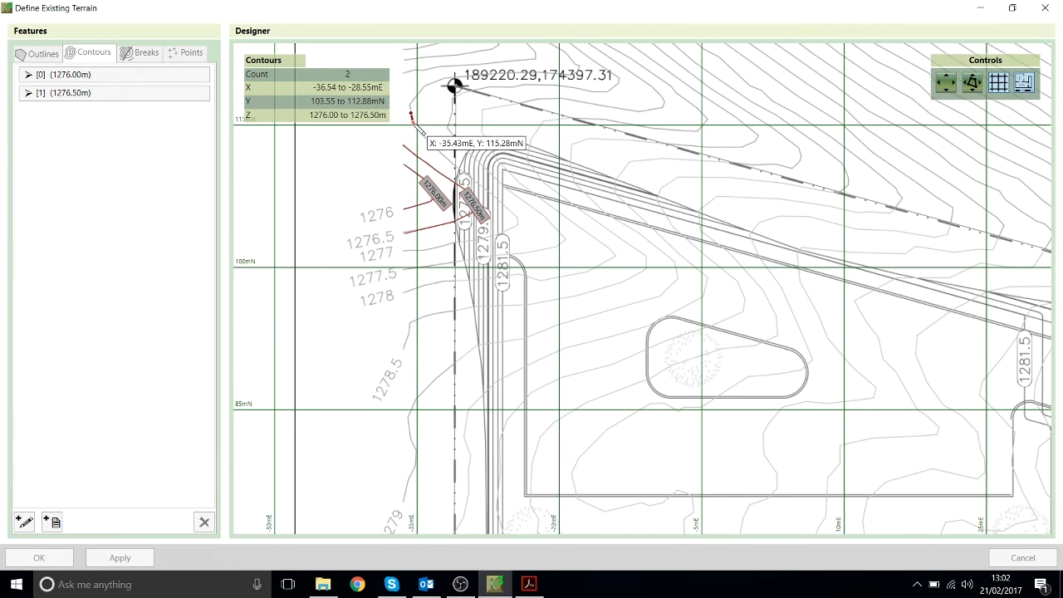
Trace the 1277 contour line around the northwest corner and set its level to 1277 m.
{"action": "left_click", "coordinate": [455, 169]}
{"action": "left_click", "coordinate": [497, 198]}
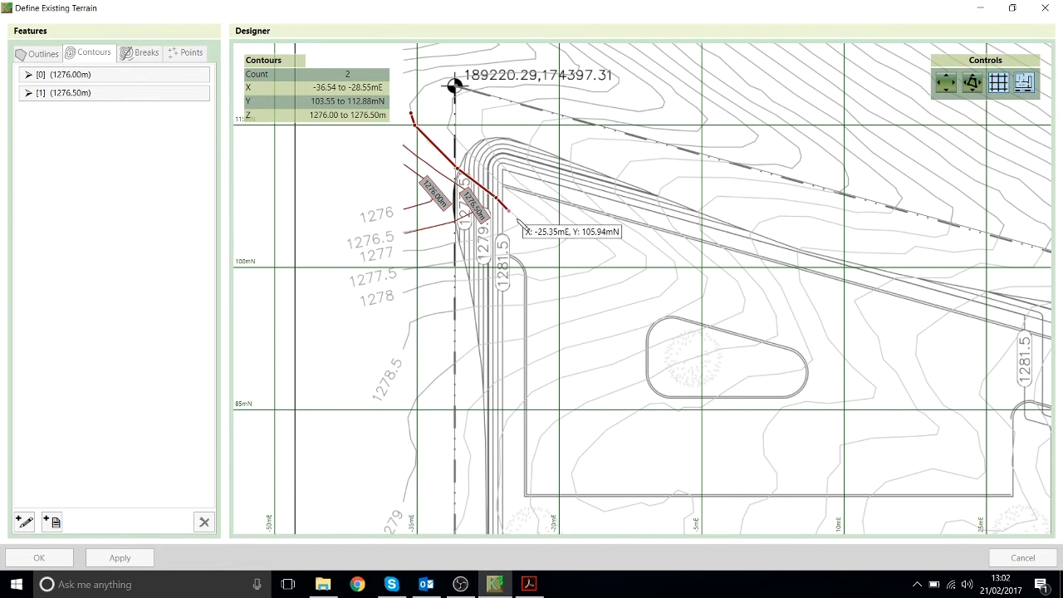
{"action": "left_click", "coordinate": [519, 221]}
{"action": "left_click", "coordinate": [506, 234]}
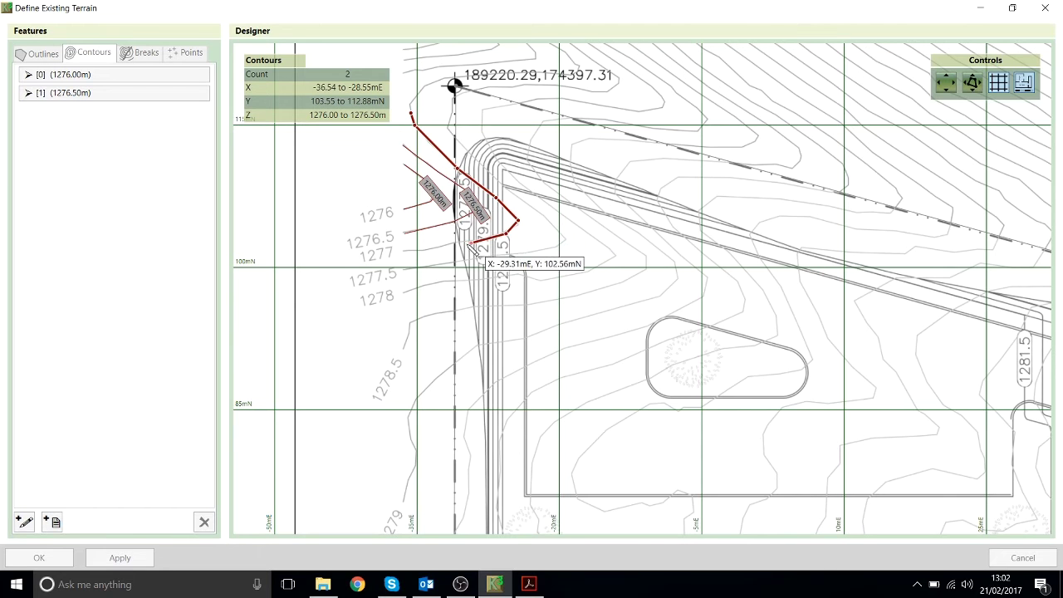
{"action": "double_click", "coordinate": [402, 250]}
{"action": "type", "text": "12"}
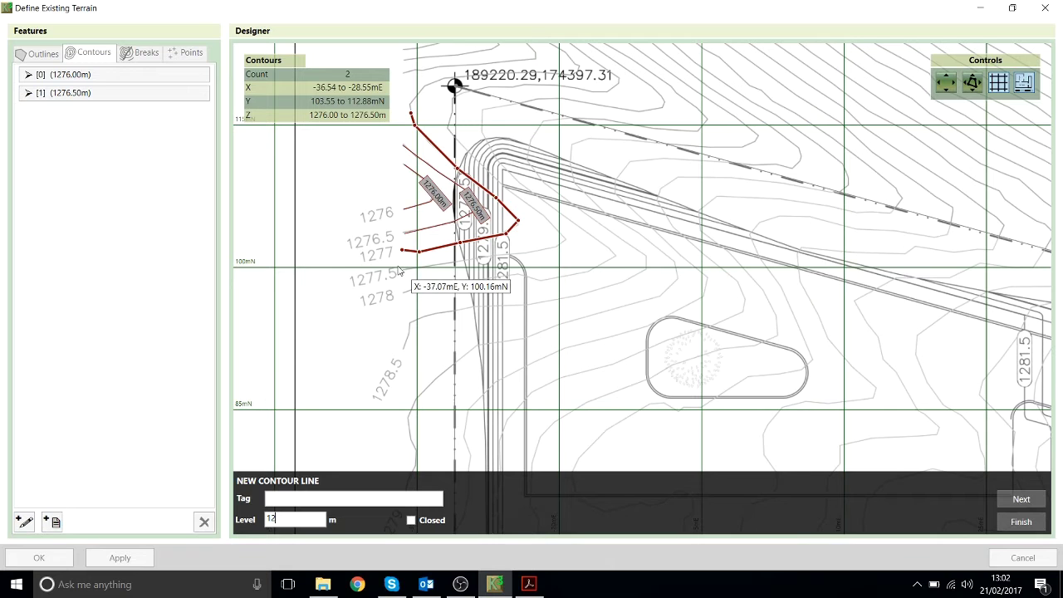
{"action": "type", "text": "77"}
{"action": "key", "text": "Return"}
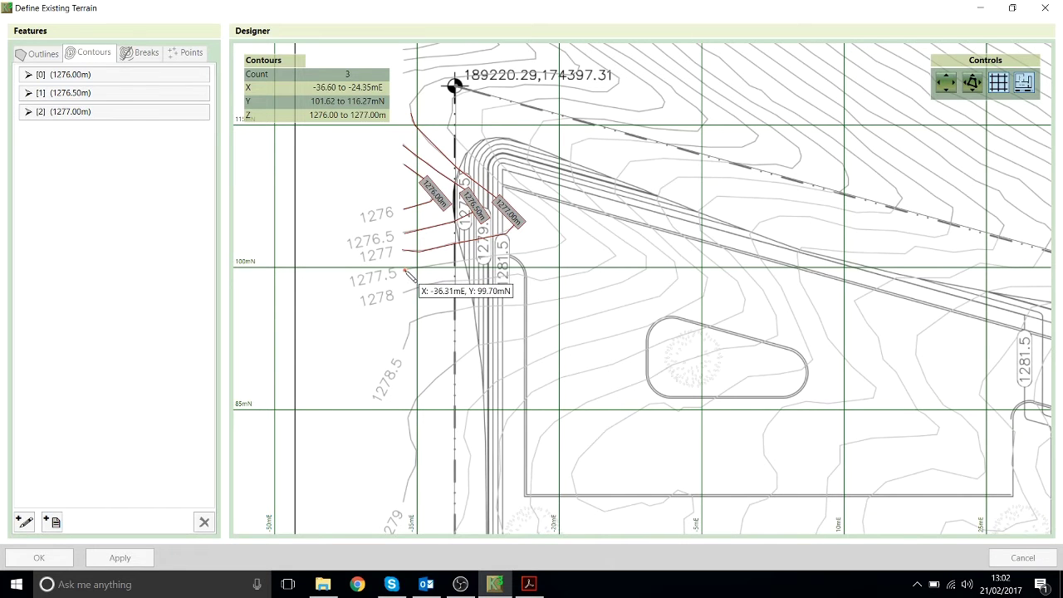
Begin tracing the 1277.5 contour line from its label eastward across the site boundary.
{"action": "left_click", "coordinate": [403, 270]}
{"action": "left_click", "coordinate": [459, 261]}
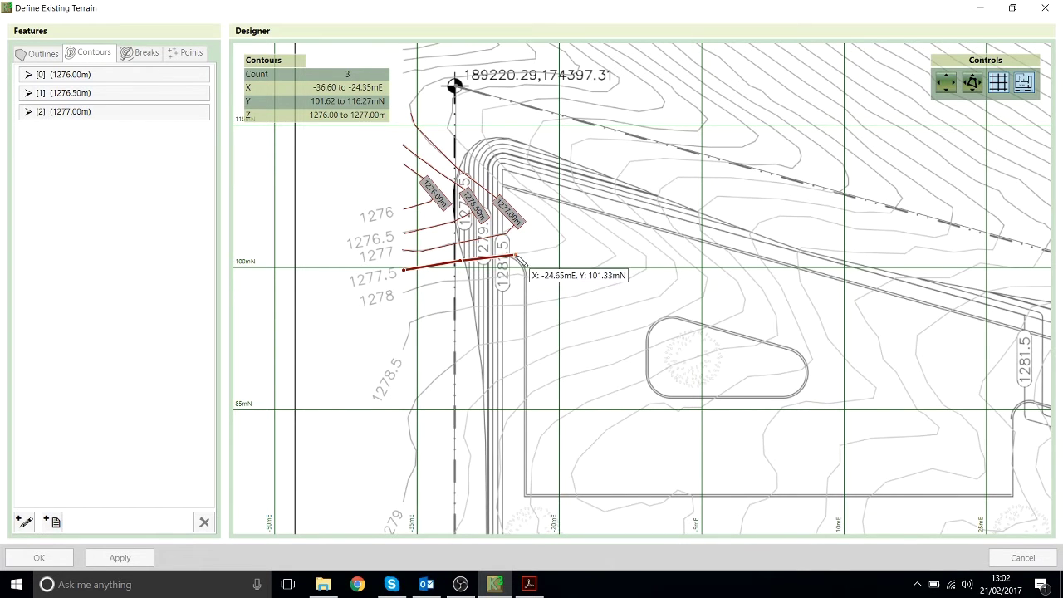
{"action": "left_click", "coordinate": [516, 255]}
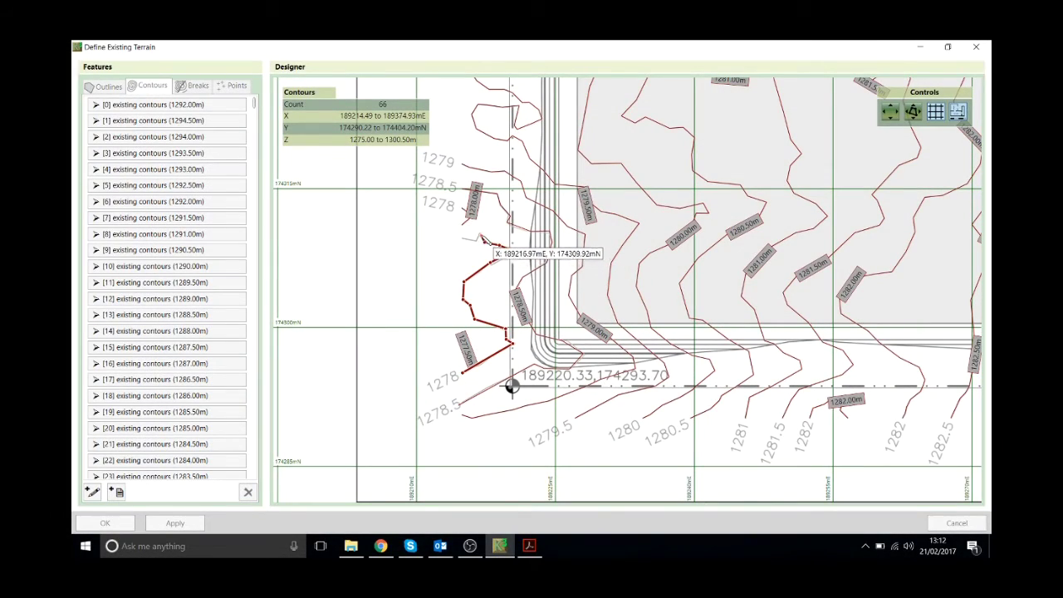
Complete the contour line along the western edge near the southwest corner and set its level to 1278 m.
{"action": "left_click", "coordinate": [481, 237]}
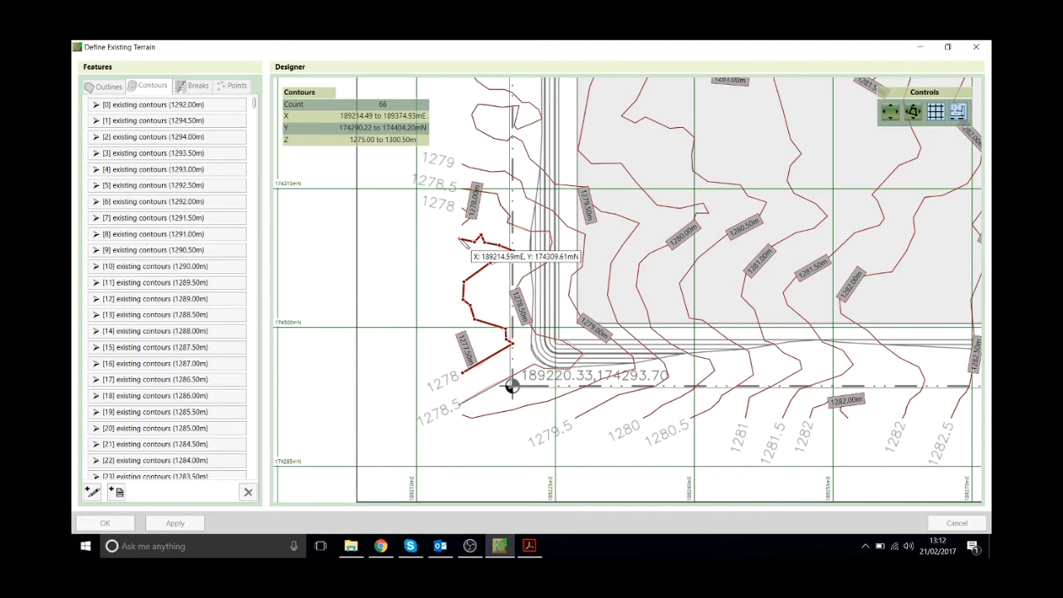
{"action": "double_click", "coordinate": [459, 241]}
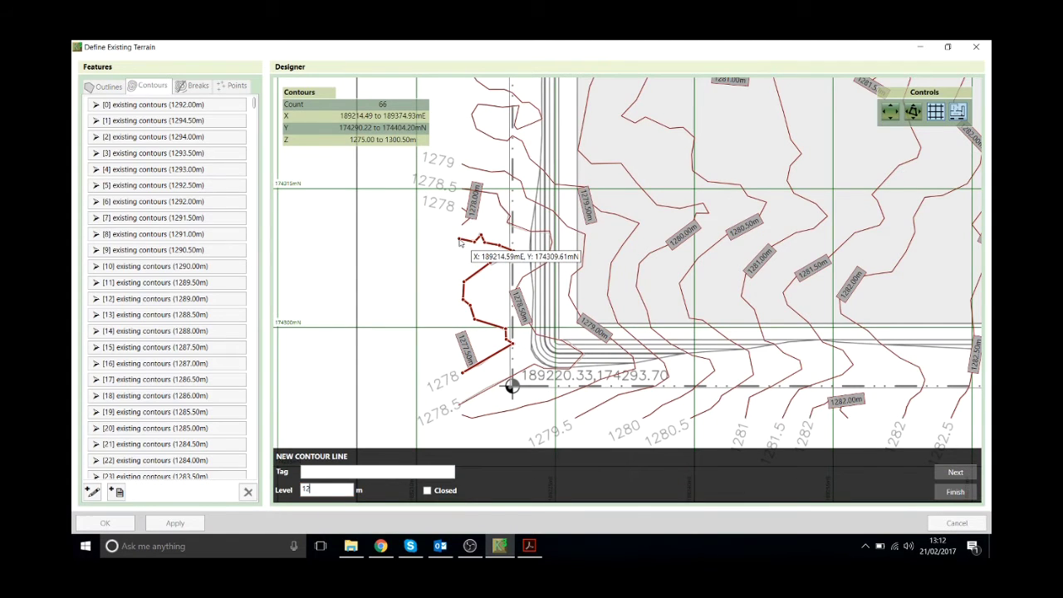
{"action": "key", "text": "Return"}
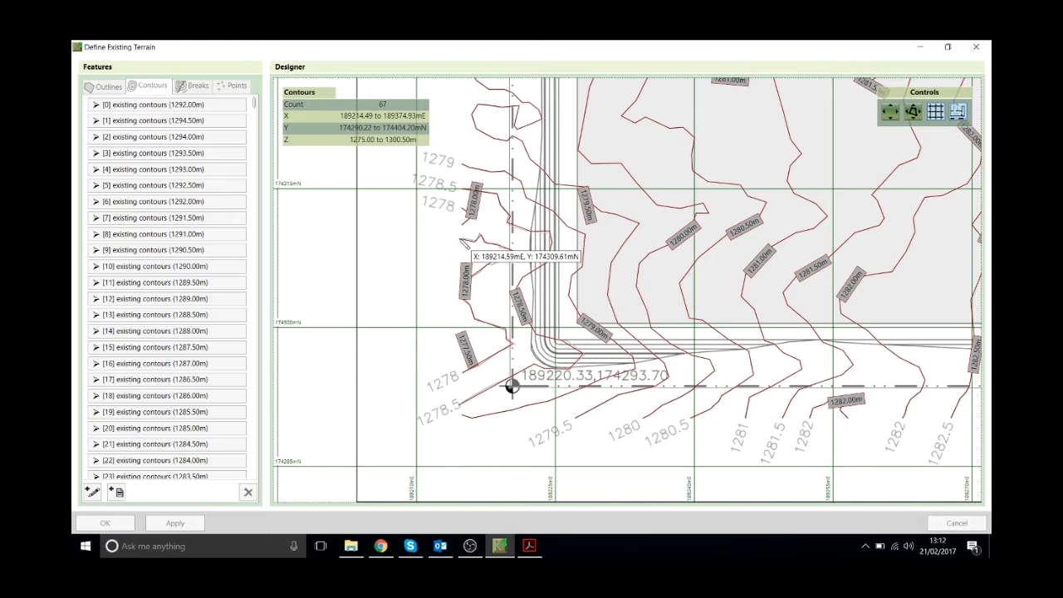
Finish adding contours and accept the existing terrain definition.
{"action": "scroll", "coordinate": [475, 253], "scroll_direction": "down", "scroll_amount": 3}
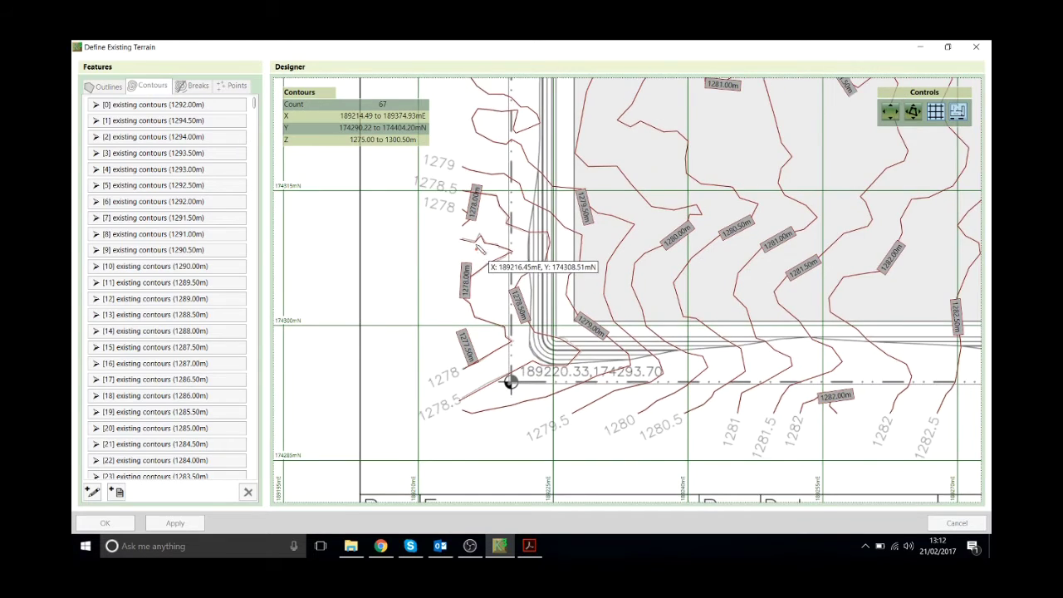
{"action": "scroll", "coordinate": [506, 249], "scroll_direction": "down", "scroll_amount": 4}
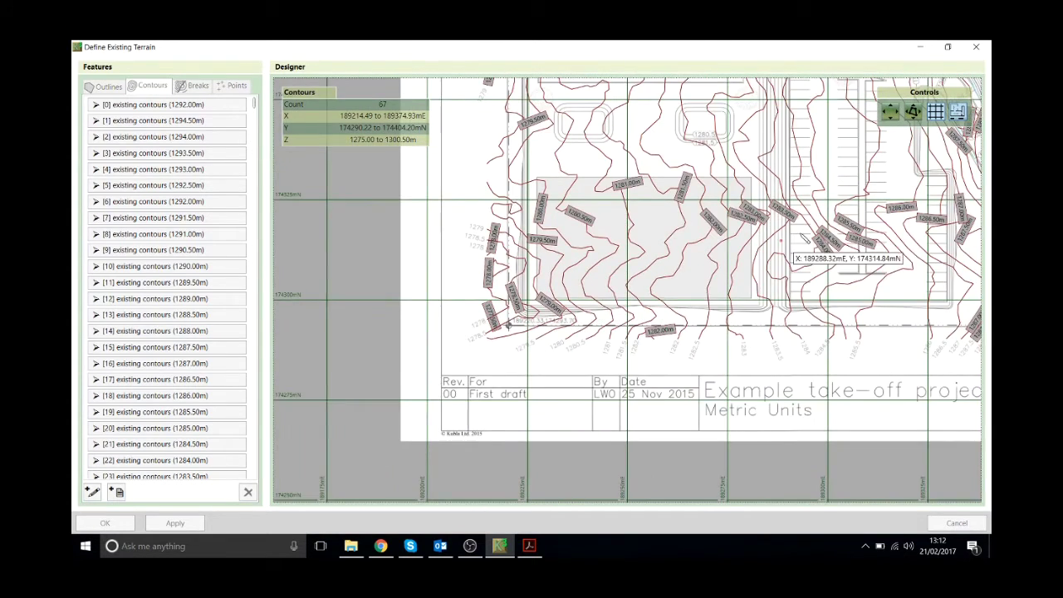
{"action": "scroll", "coordinate": [782, 282], "scroll_direction": "down", "scroll_amount": 2}
{"action": "left_click_drag", "start_coordinate": [774, 274], "coordinate": [722, 314]}
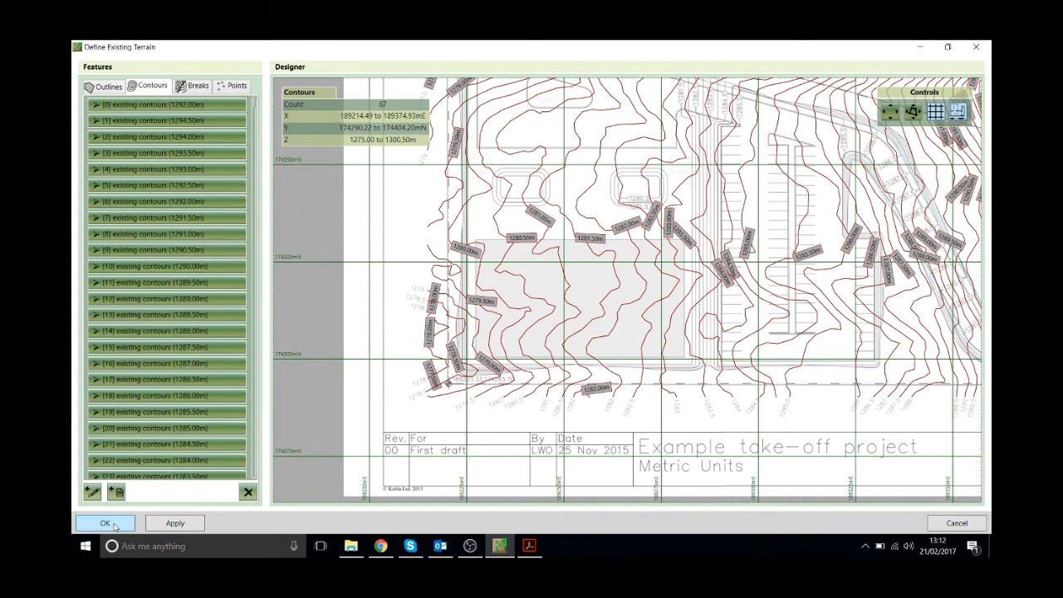
{"action": "left_click", "coordinate": [106, 523]}
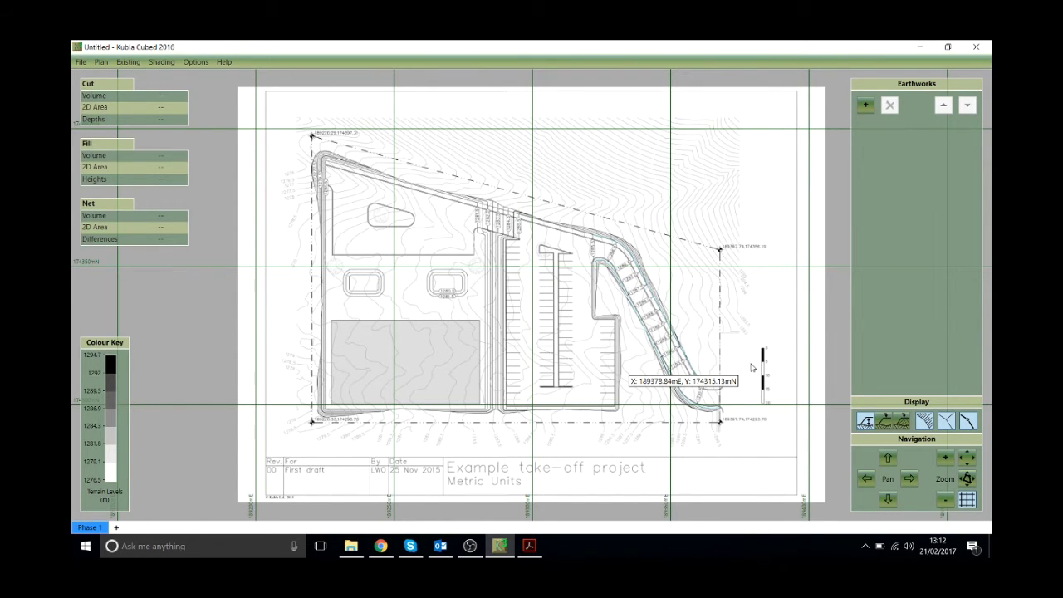
Open the Building Site Example Metric Units plan for editing and mask out its white background colour.
{"action": "left_click", "coordinate": [128, 65]}
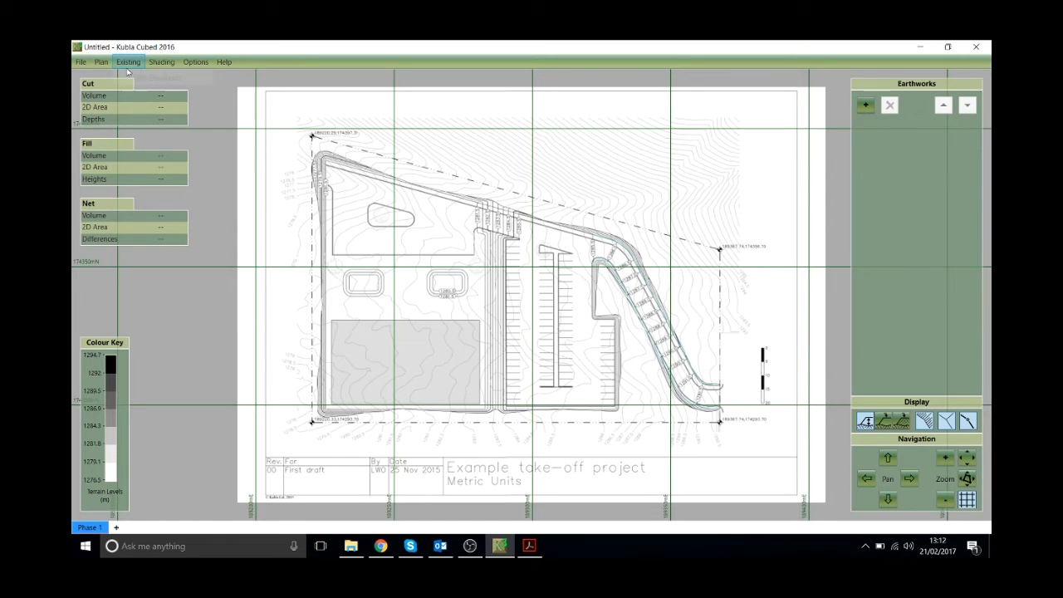
{"action": "left_click", "coordinate": [100, 61]}
{"action": "mouse_move", "coordinate": [122, 97]}
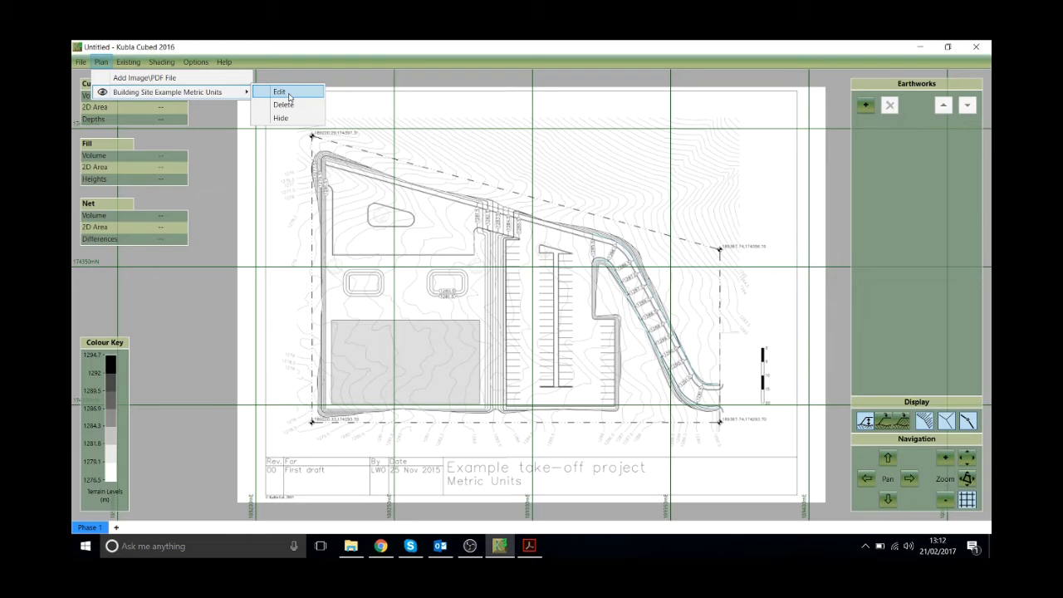
{"action": "left_click", "coordinate": [280, 92]}
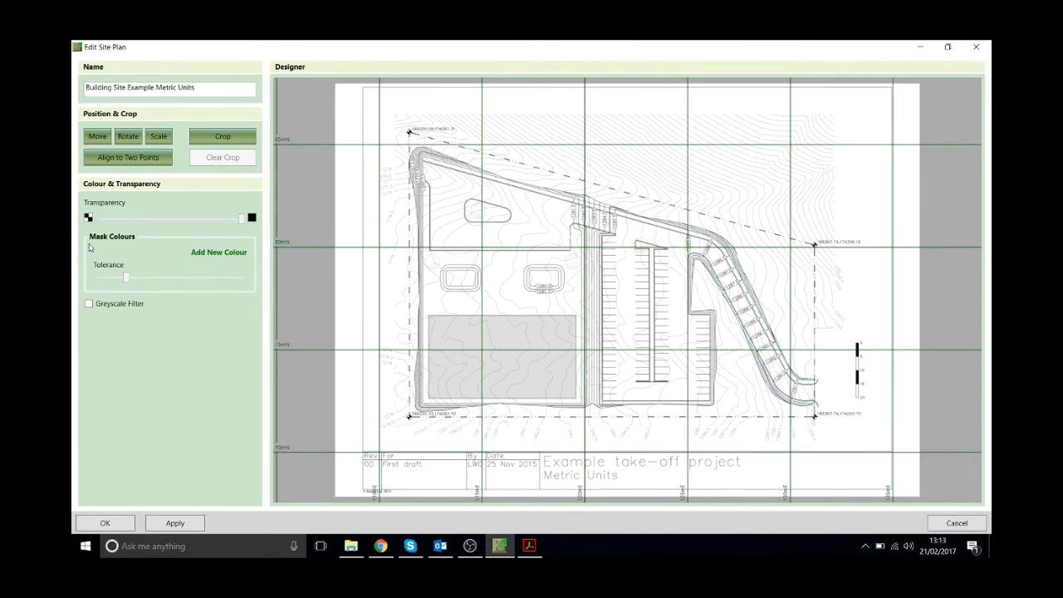
{"action": "left_click", "coordinate": [228, 254]}
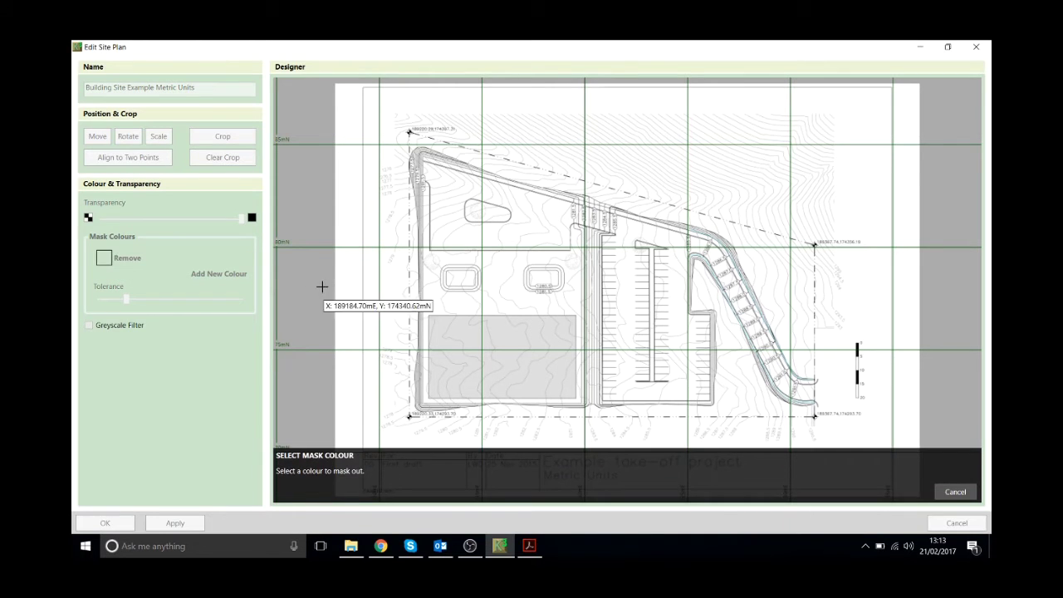
{"action": "left_click", "coordinate": [343, 315]}
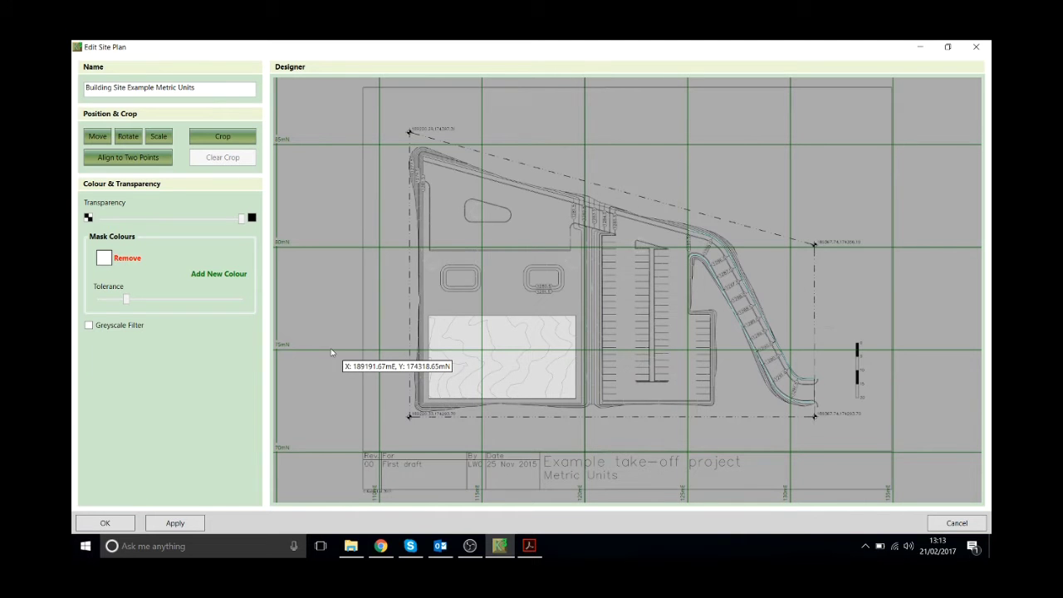
Mask out the light grey fill of the large rectangle on the plan and accept the site plan edits.
{"action": "left_click", "coordinate": [214, 275]}
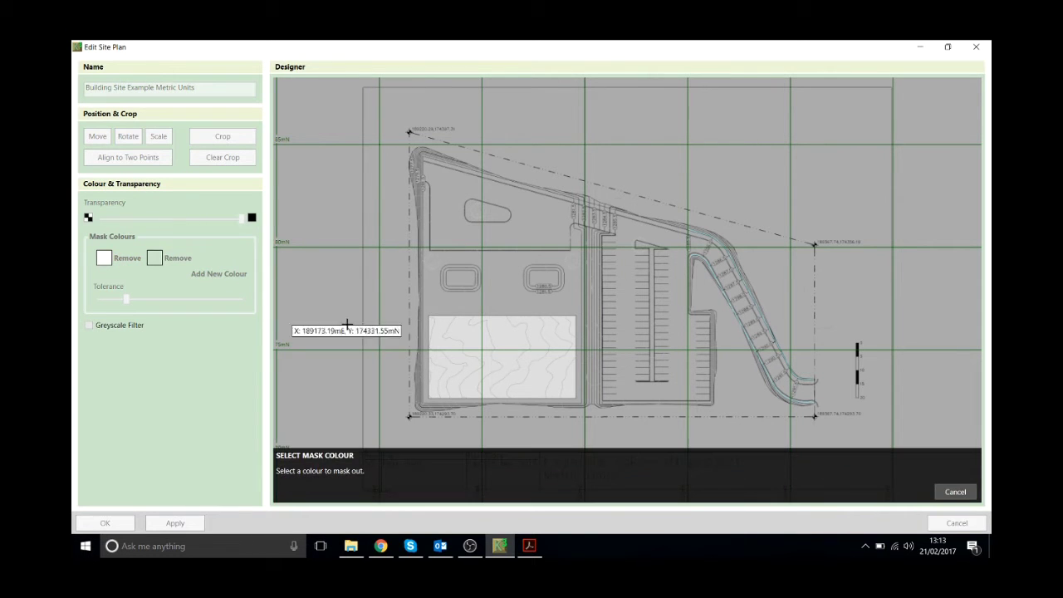
{"action": "left_click", "coordinate": [501, 336]}
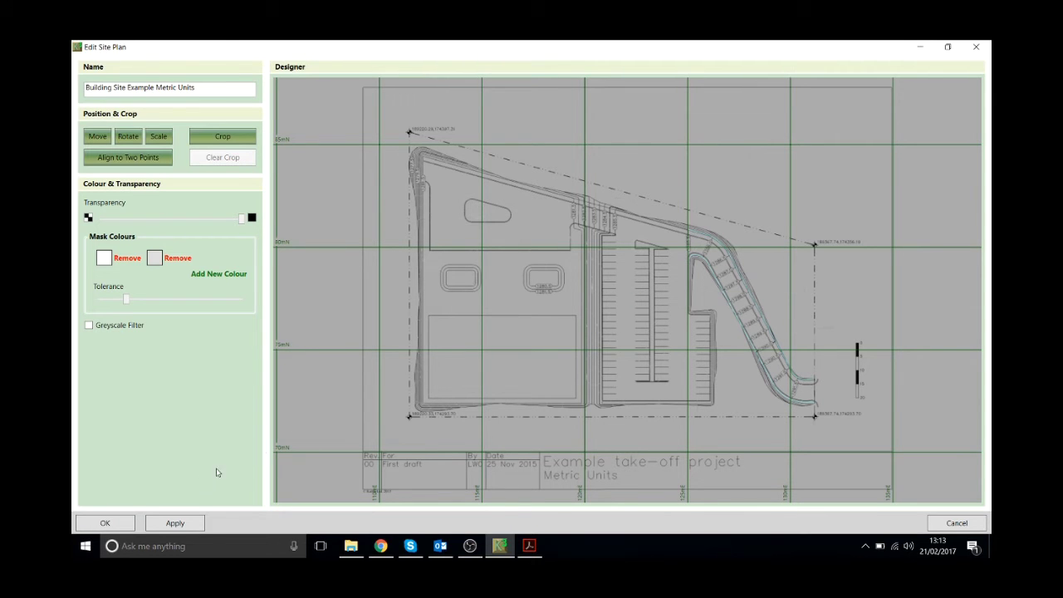
{"action": "left_click", "coordinate": [106, 524]}
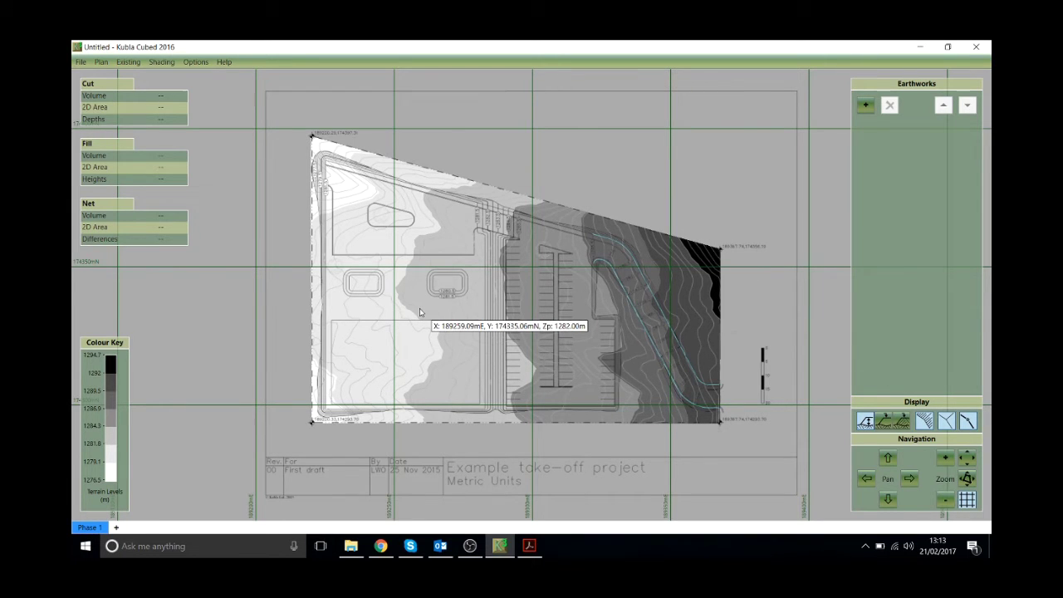
{"action": "middle_click_drag", "start_coordinate": [428, 312], "coordinate": [487, 315]}
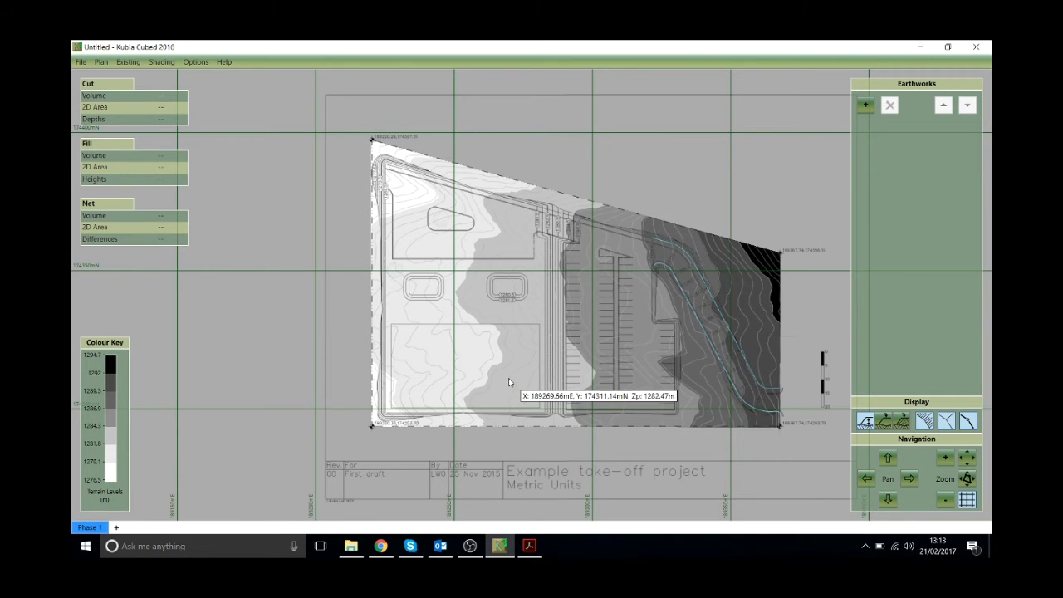
{"action": "scroll", "coordinate": [723, 312], "scroll_direction": "up", "scroll_amount": 2}
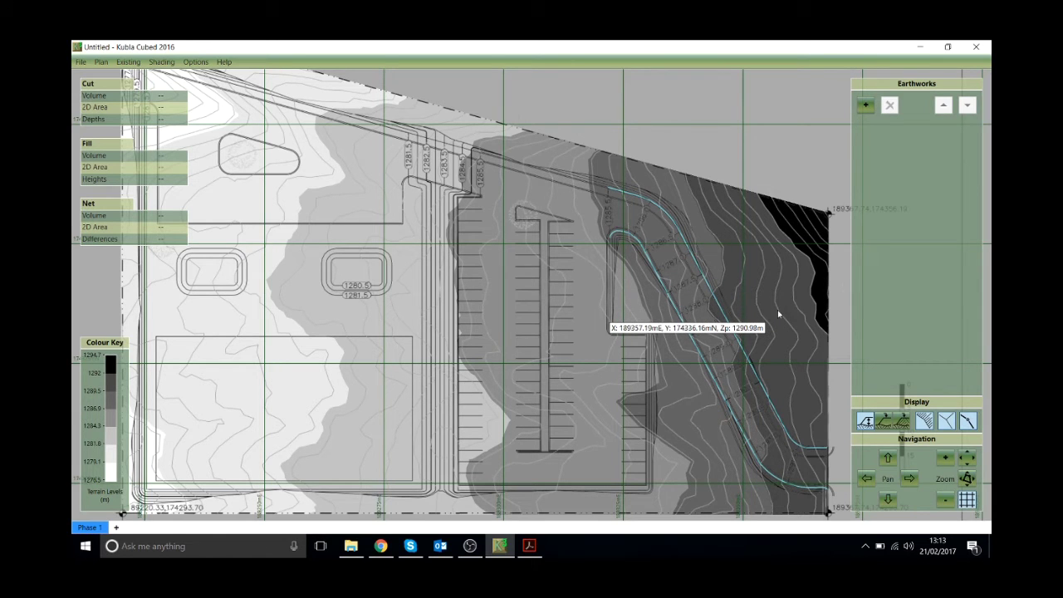
{"action": "scroll", "coordinate": [756, 295], "scroll_direction": "down", "scroll_amount": 1}
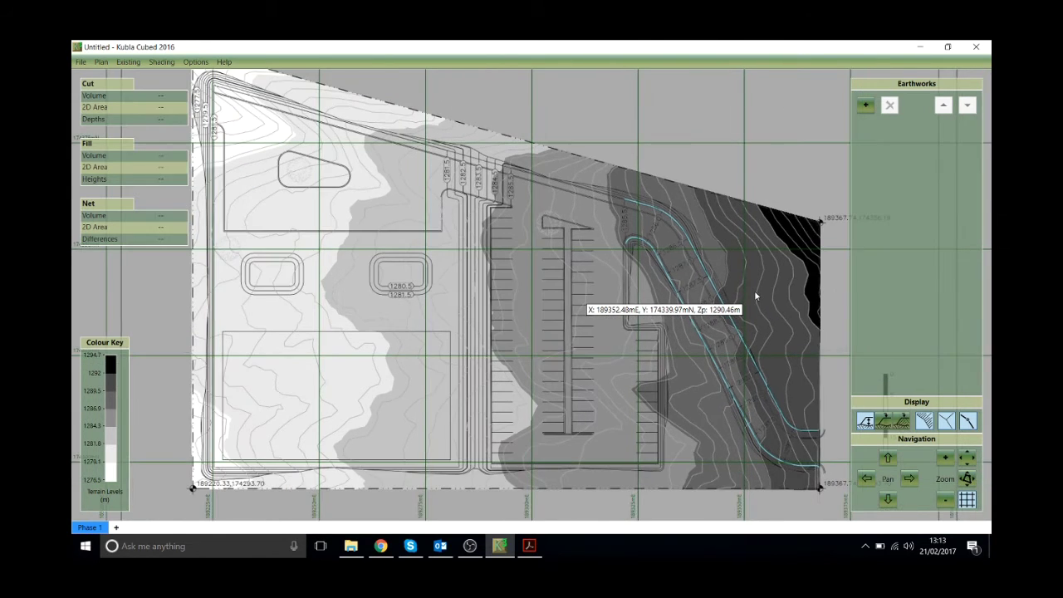
{"action": "scroll", "coordinate": [756, 295], "scroll_direction": "down", "scroll_amount": 1}
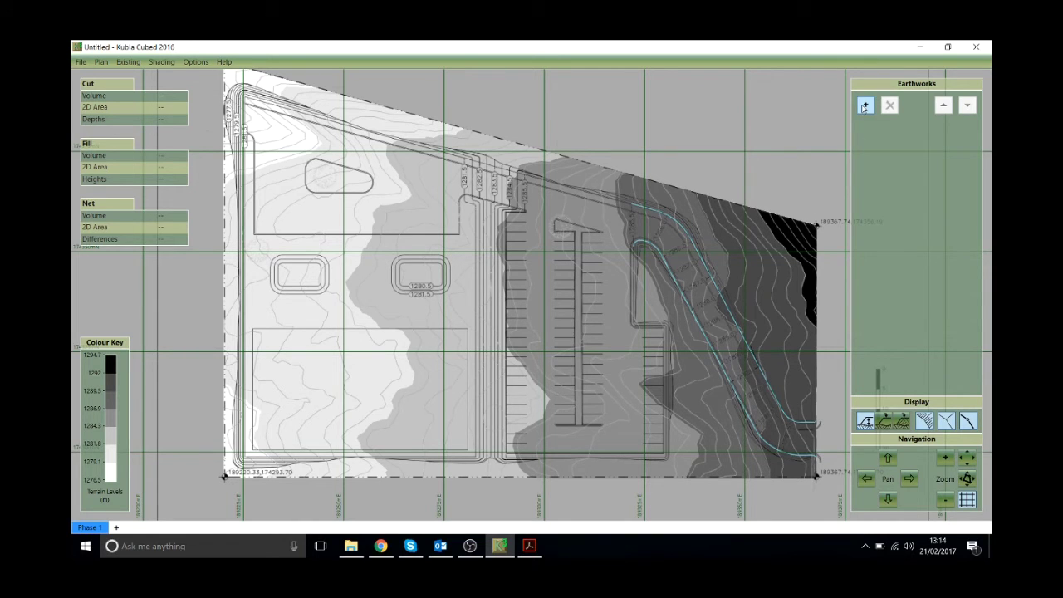
Add a Surface earthwork and start its outline at the northwest corner of the proposed contours, with levels extrapolated from other features.
{"action": "left_click", "coordinate": [864, 106]}
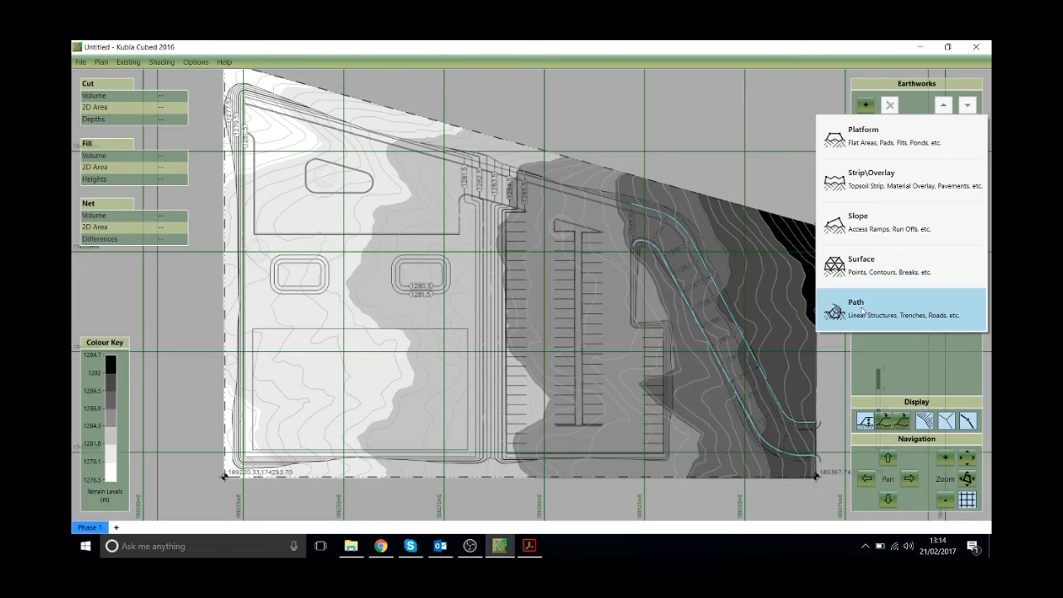
{"action": "left_click", "coordinate": [863, 264]}
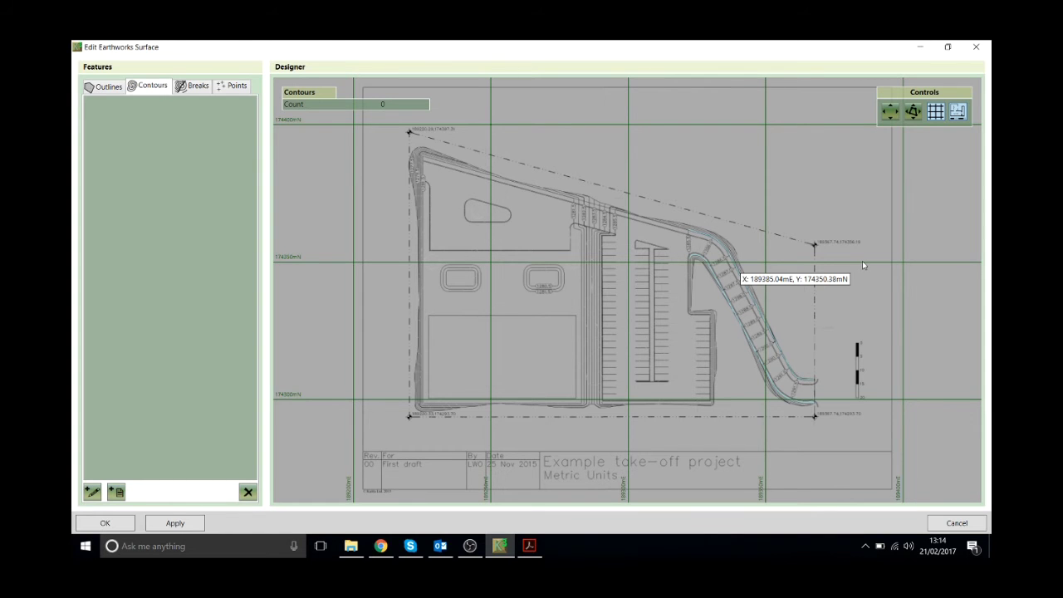
{"action": "scroll", "coordinate": [498, 250], "scroll_direction": "up", "scroll_amount": 2}
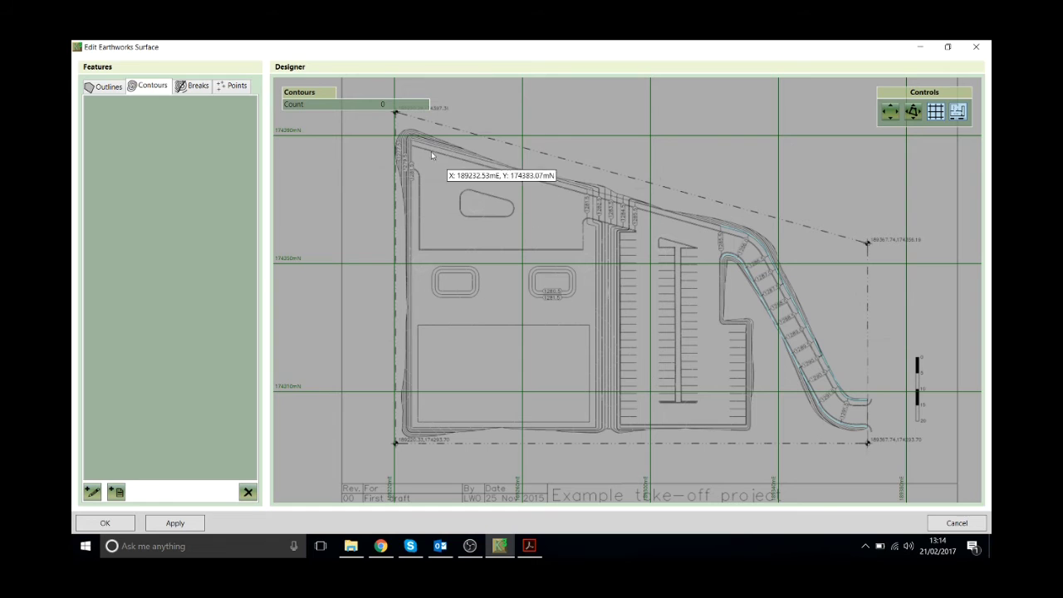
{"action": "left_click", "coordinate": [108, 87]}
{"action": "left_click", "coordinate": [92, 492]}
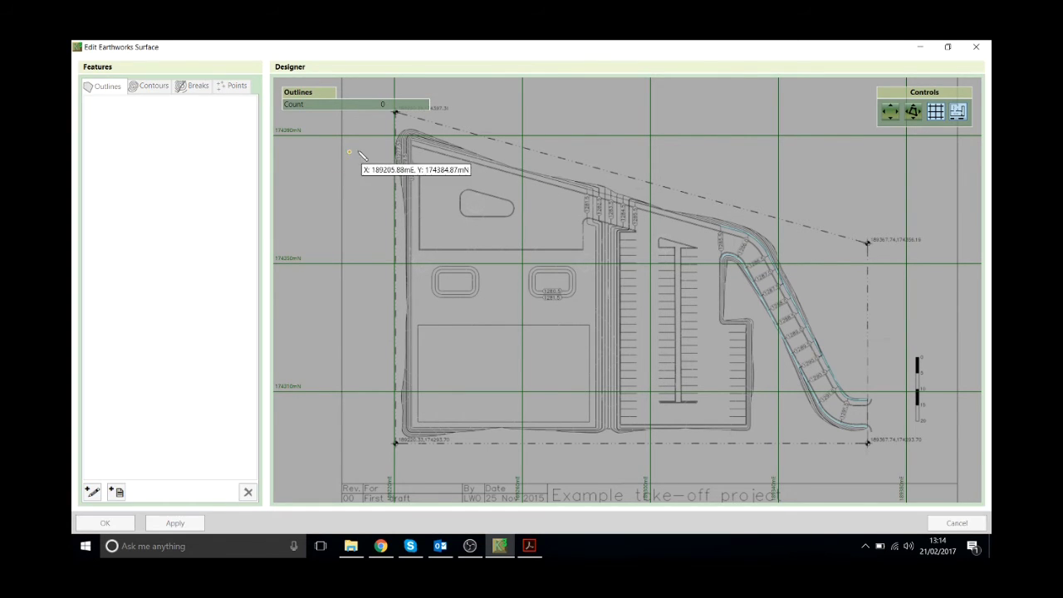
{"action": "left_click", "coordinate": [399, 137]}
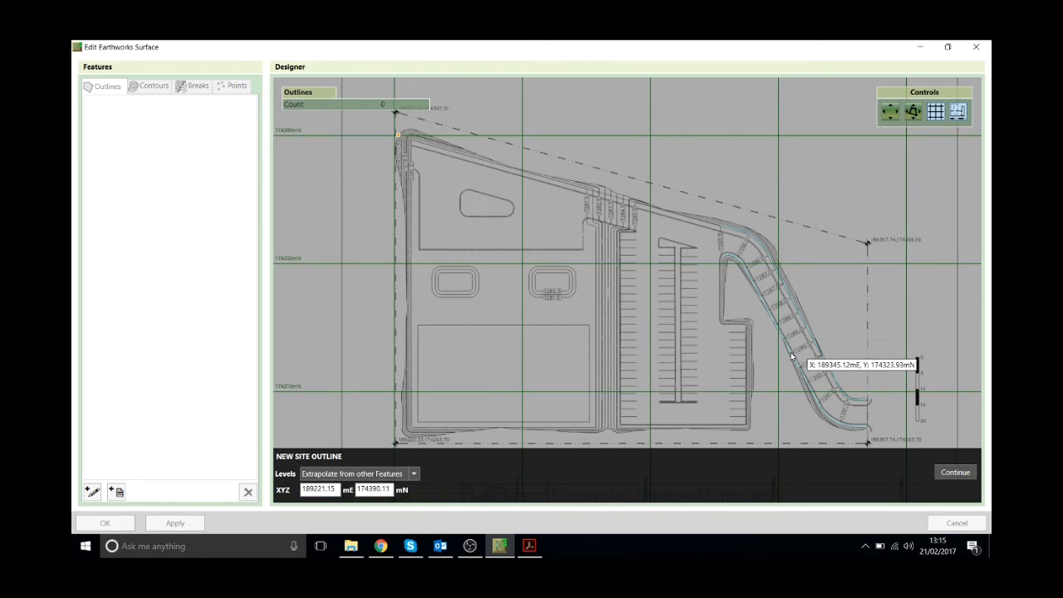
{"action": "left_click", "coordinate": [950, 472]}
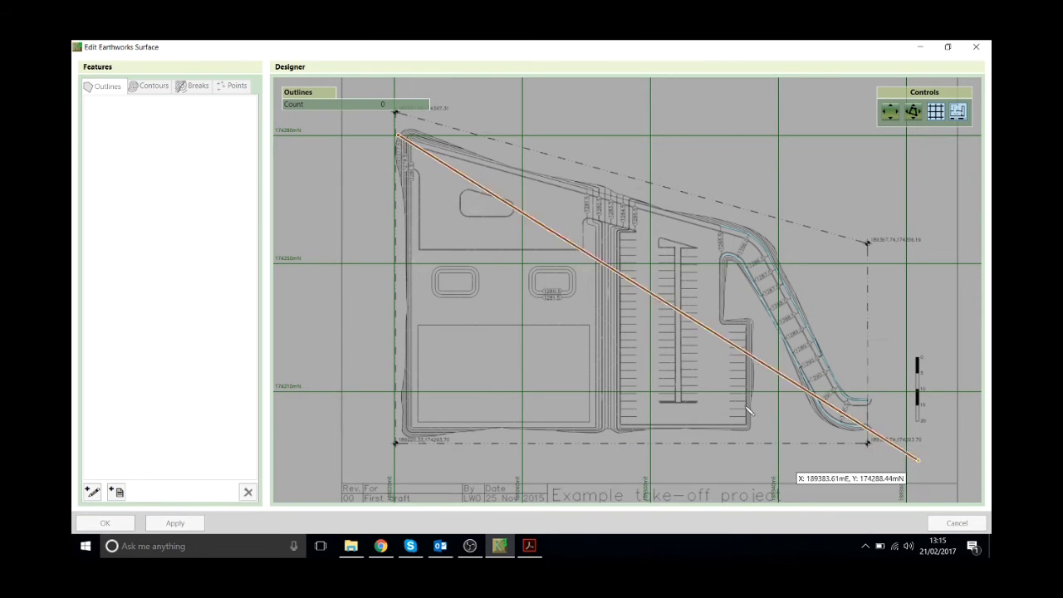
{"action": "left_click", "coordinate": [394, 158]}
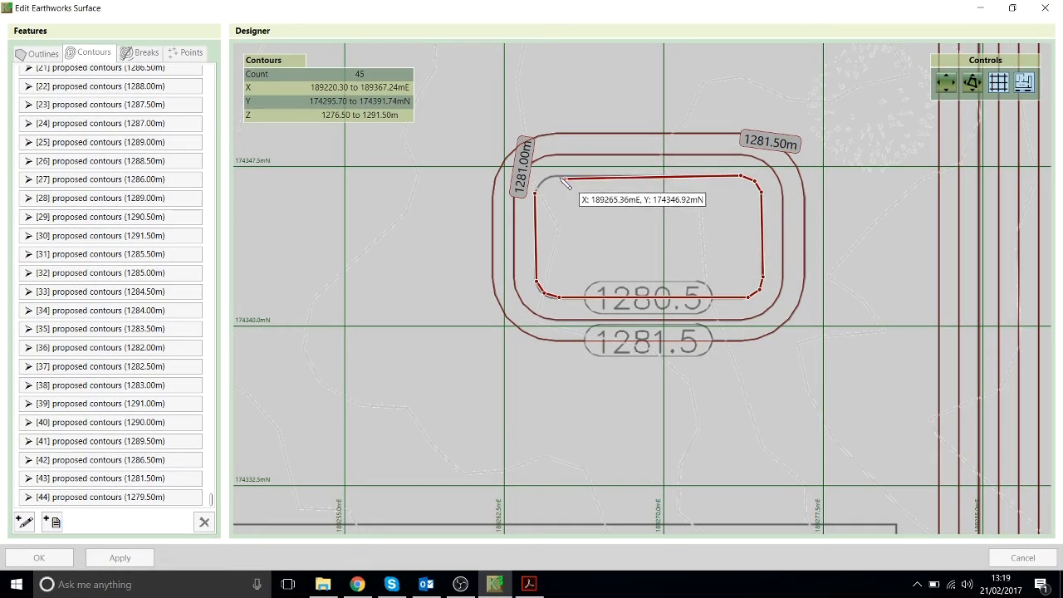
Complete the innermost contour of the eastern rounded rectangle as a closed line at level 1280.5 m and finish adding contours.
{"action": "left_click", "coordinate": [553, 176]}
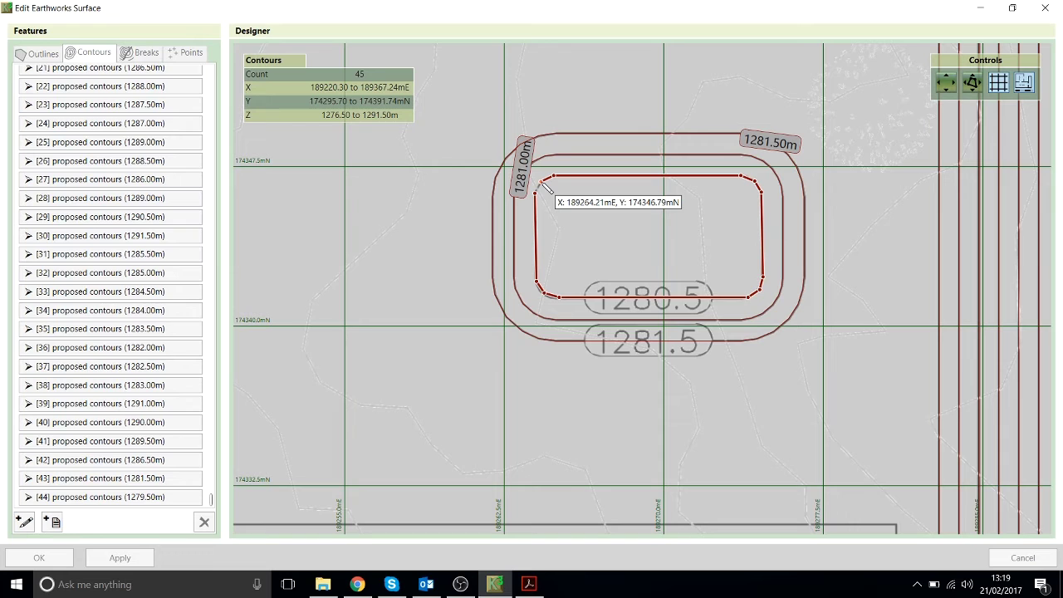
{"action": "double_click", "coordinate": [541, 184]}
{"action": "type", "text": "12805"}
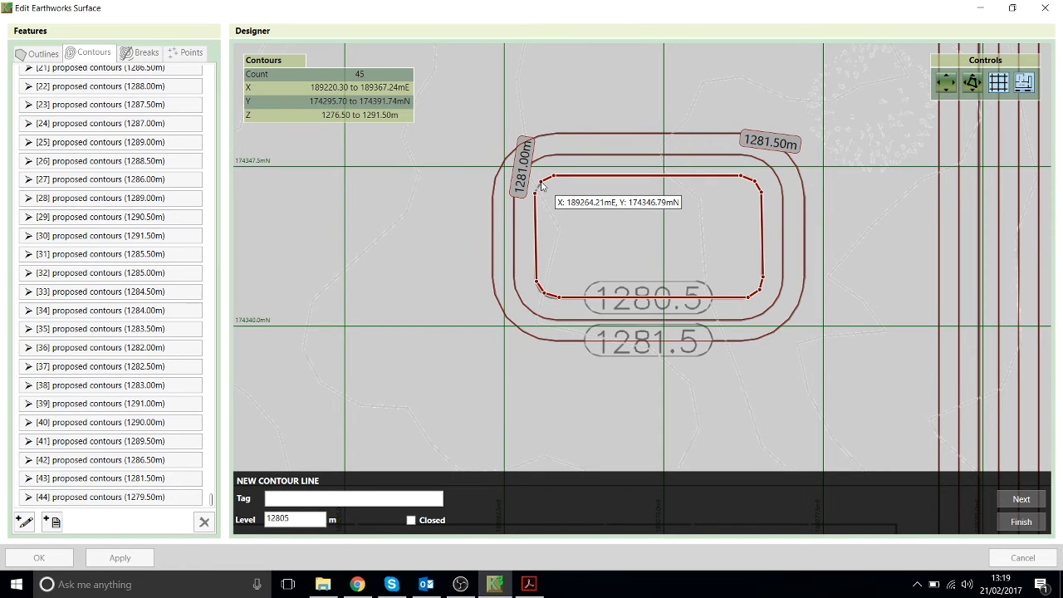
{"action": "key", "text": "BackSpace"}
{"action": "type", "text": ".5"}
{"action": "left_click", "coordinate": [412, 521]}
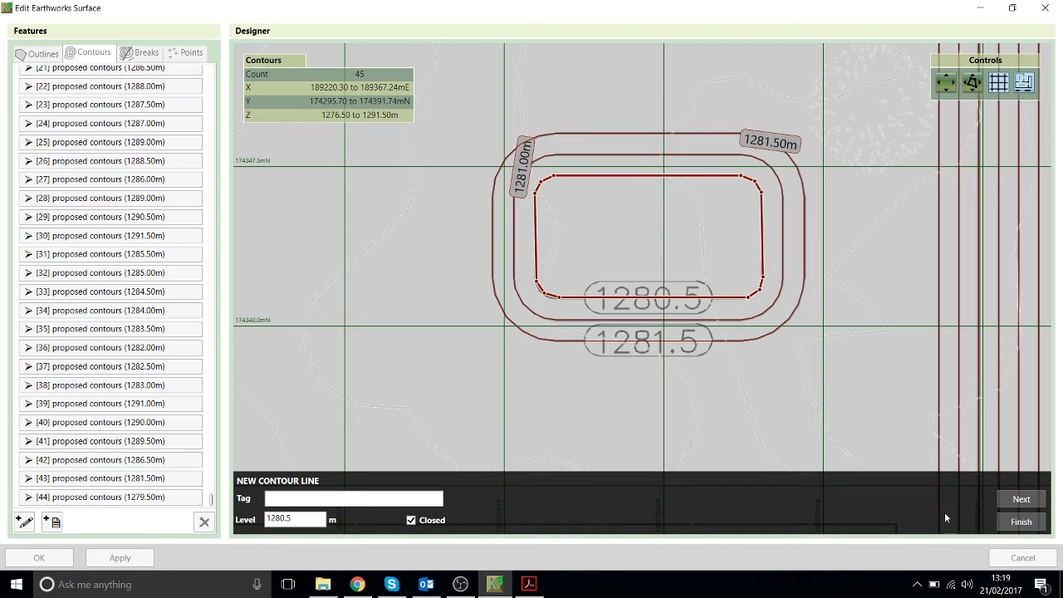
{"action": "left_click", "coordinate": [1019, 521]}
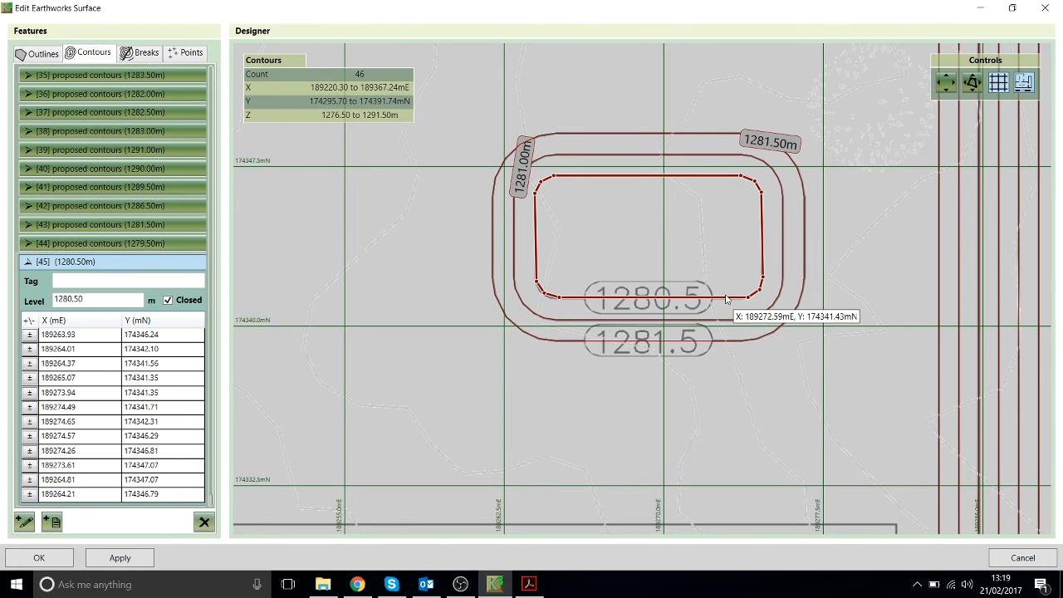
Accept the proposed surface, letting the lines that intersect the outline be shortened by 2.5 cm.
{"action": "scroll", "coordinate": [727, 299], "scroll_direction": "down", "scroll_amount": 4}
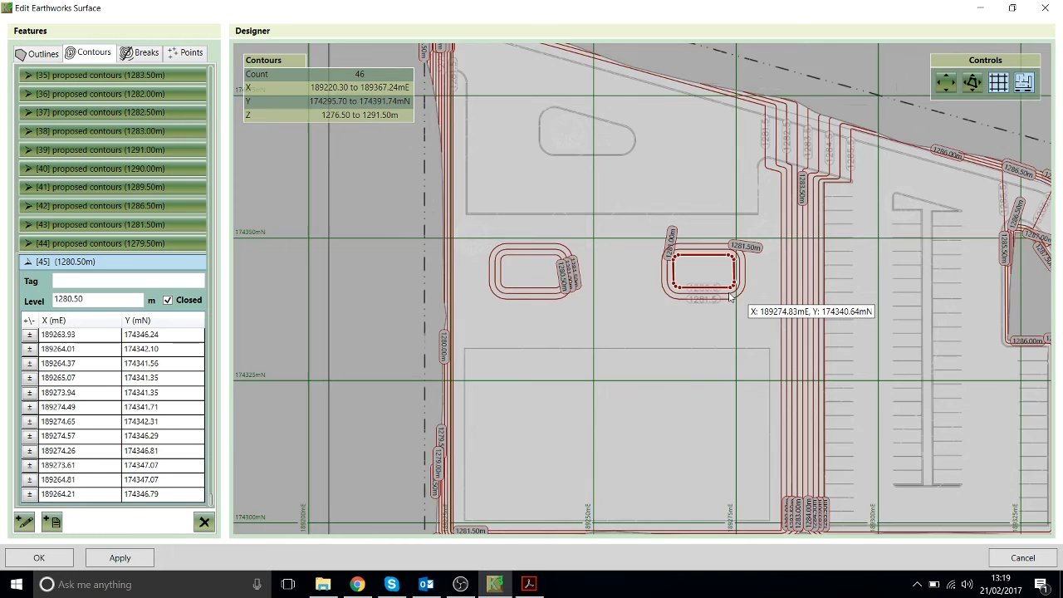
{"action": "scroll", "coordinate": [729, 297], "scroll_direction": "down", "scroll_amount": 2}
{"action": "scroll", "coordinate": [772, 379], "scroll_direction": "down", "scroll_amount": 1}
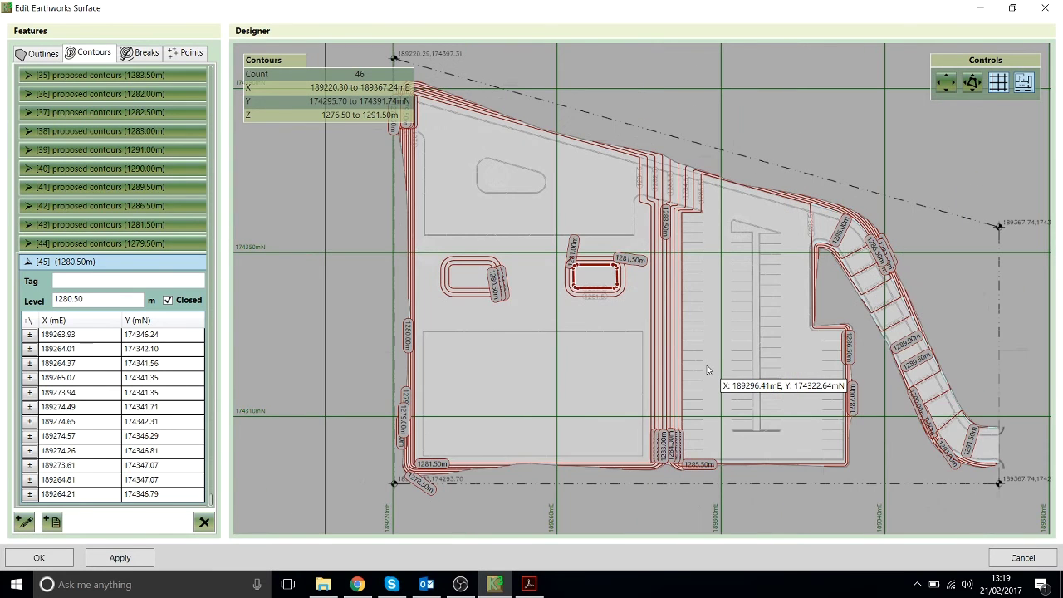
{"action": "left_click", "coordinate": [386, 385]}
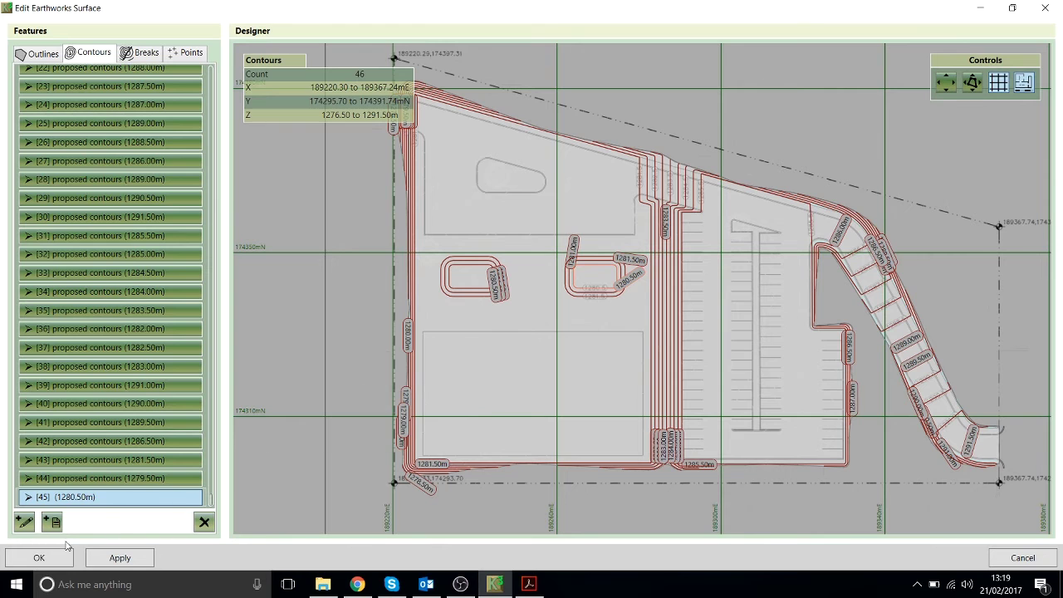
{"action": "left_click", "coordinate": [43, 558]}
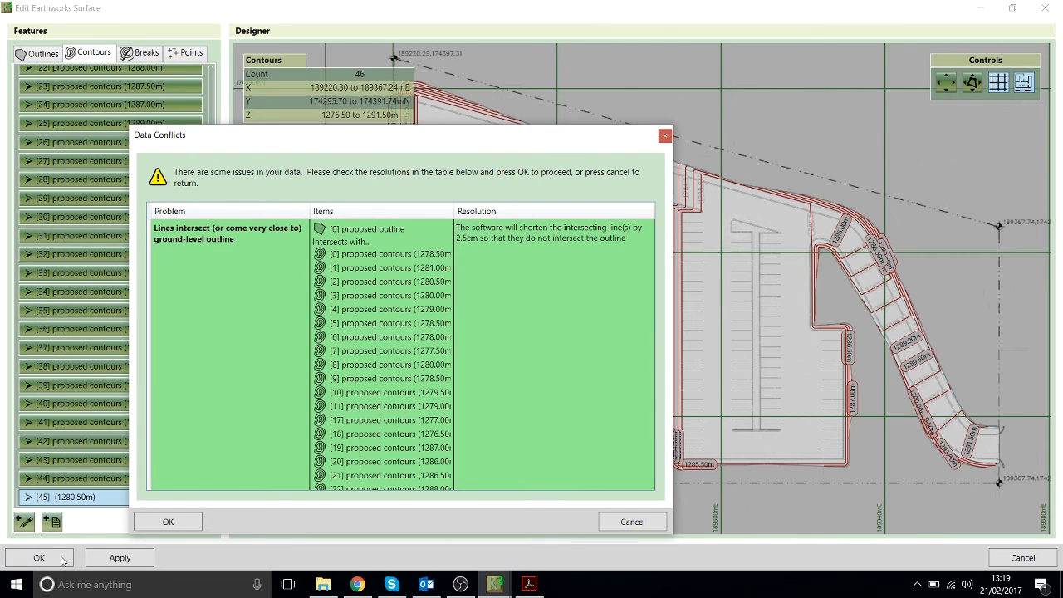
{"action": "left_click", "coordinate": [194, 523]}
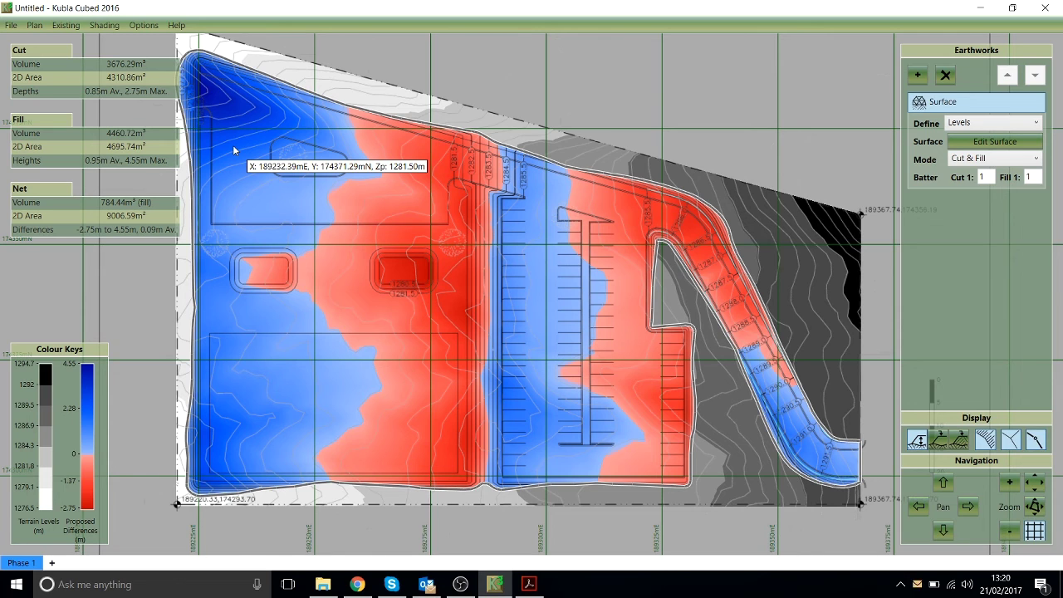
Add the Cut\Fill value to the cursor read-out.
{"action": "left_click", "coordinate": [141, 25]}
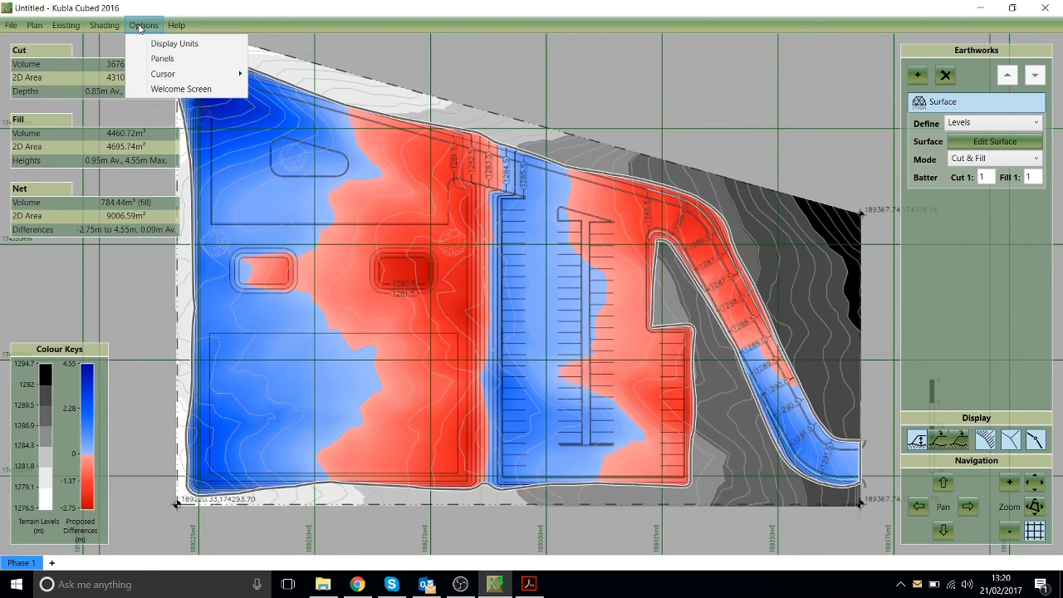
{"action": "mouse_move", "coordinate": [177, 73]}
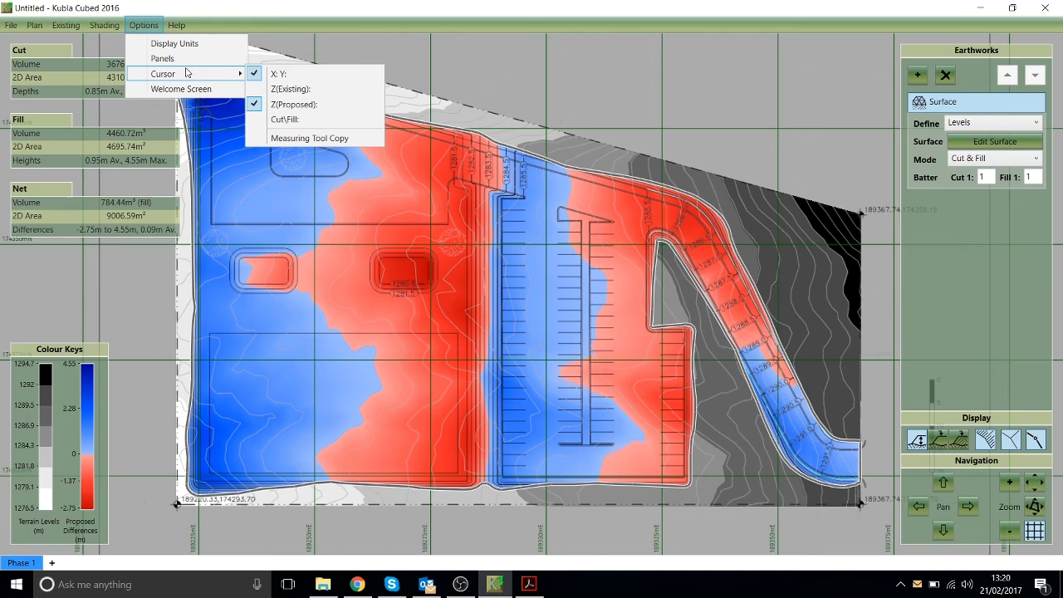
{"action": "left_click", "coordinate": [282, 119]}
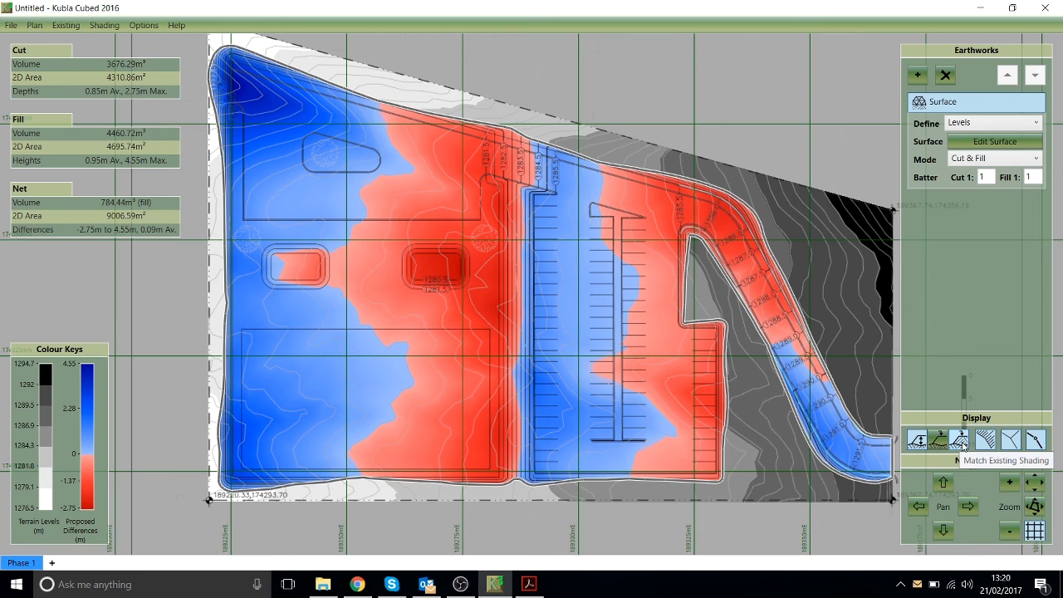
View the proposed surface with shading matched to the existing terrain and return to the cut and fill shading.
{"action": "left_click", "coordinate": [961, 441]}
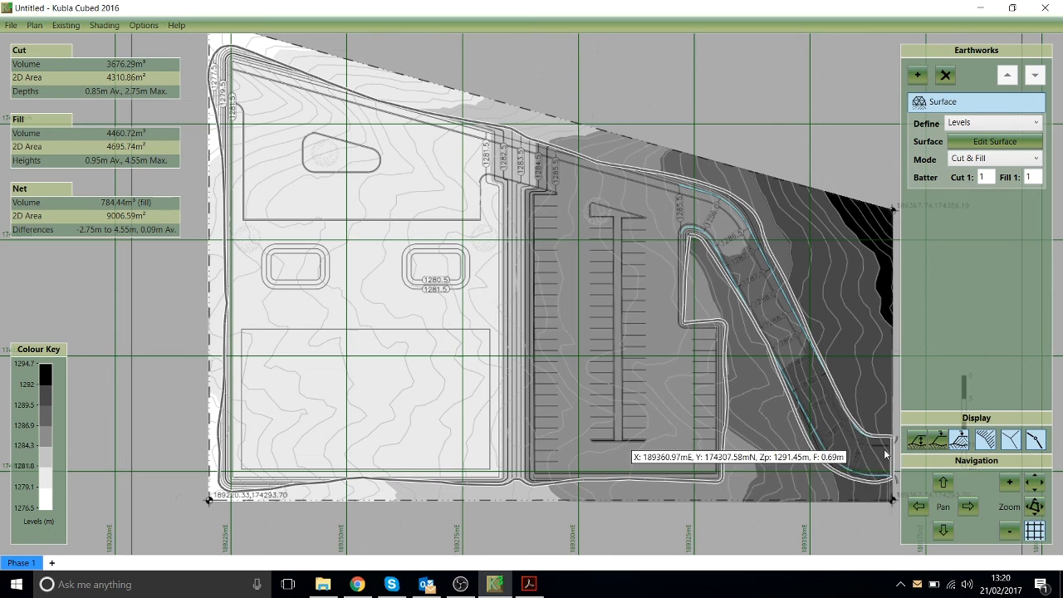
{"action": "left_click", "coordinate": [917, 440]}
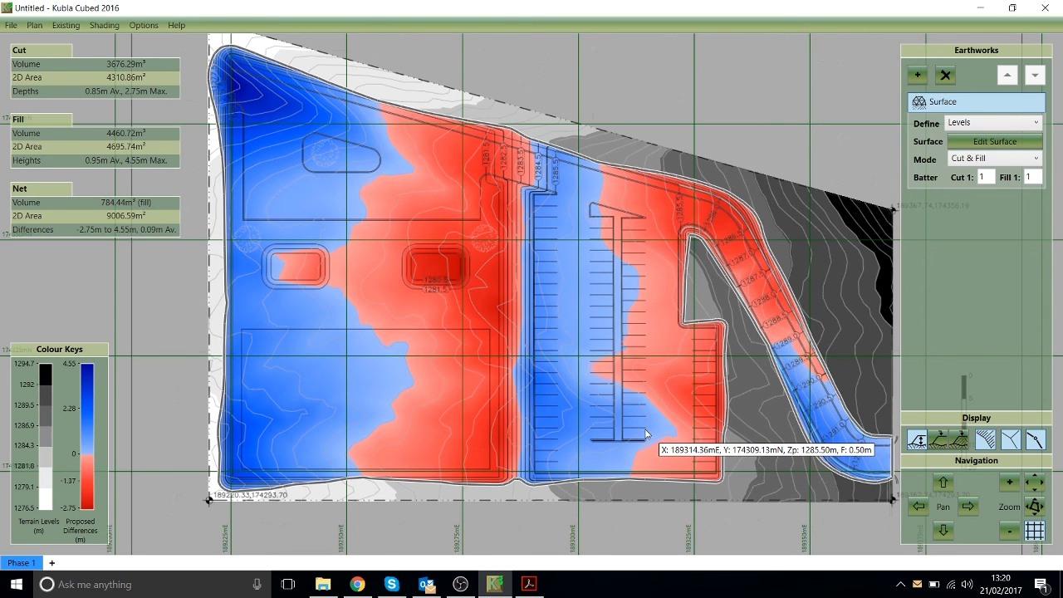